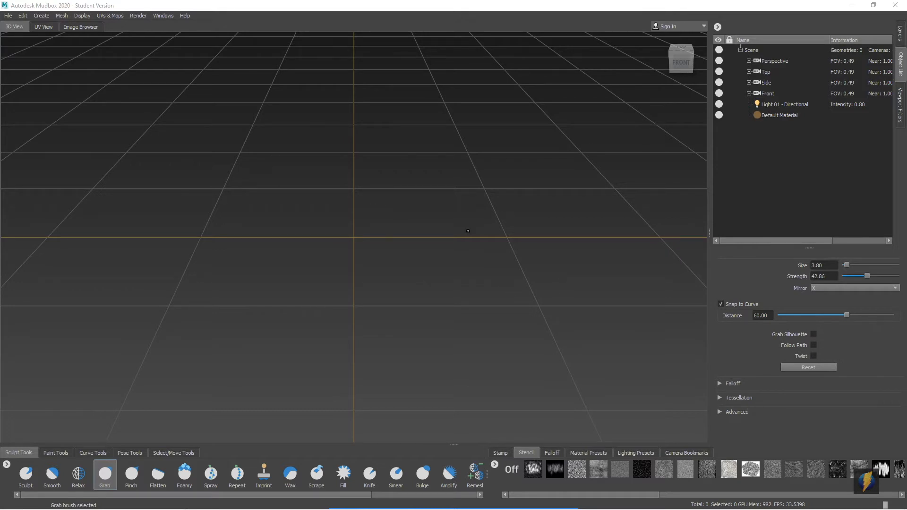
Step: Import the head_mesh 3D object from the scenes folder
left_click(8, 16)
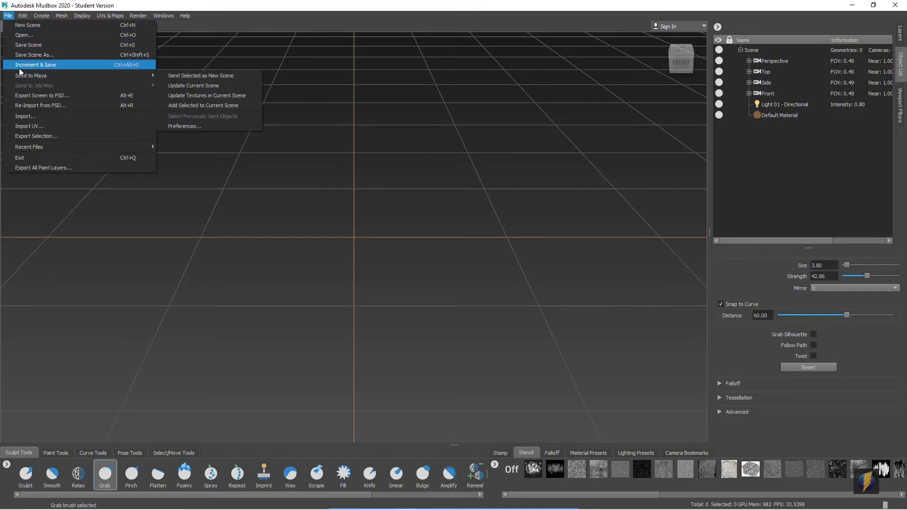
left_click(23, 116)
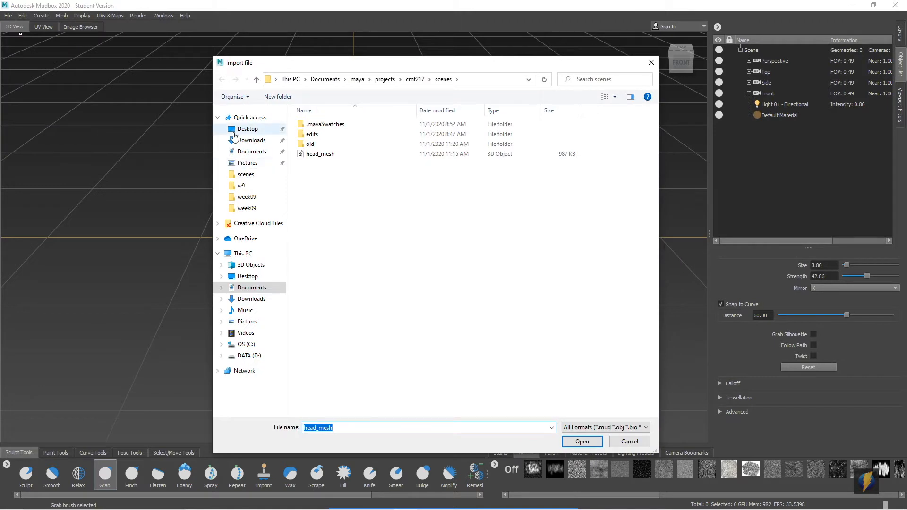
left_click(324, 156)
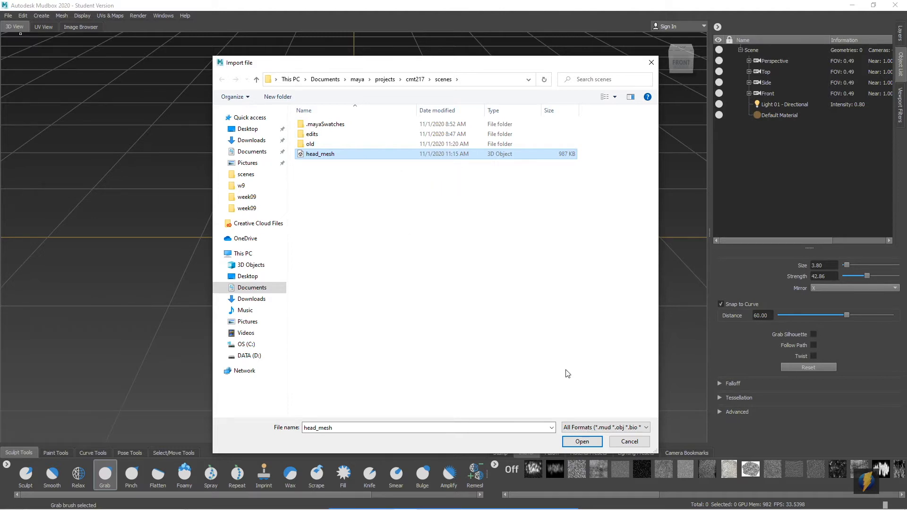
left_click(585, 442)
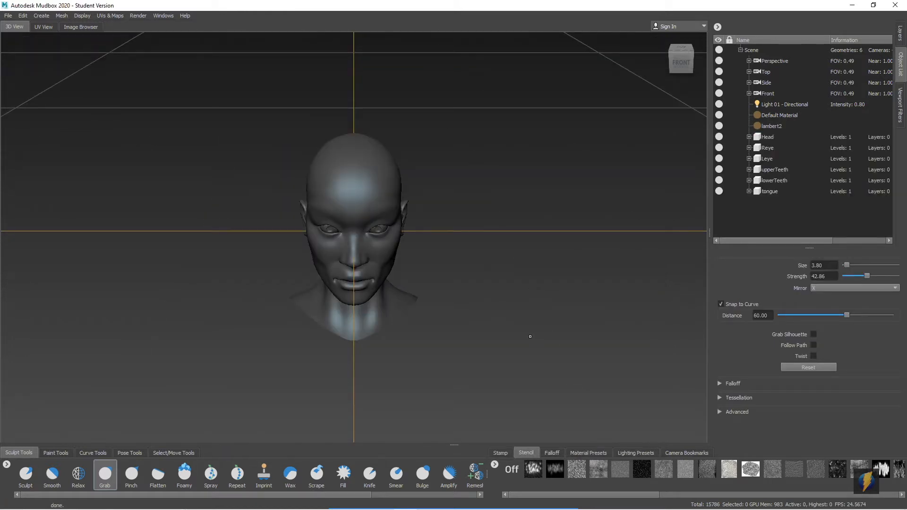
Step: Inspect the imported model by selecting the Head, Reye, Leye, upperTeeth, lowerTeeth and tongue meshes one after another
left_click_drag(435, 294, 336, 264, "alt")
right_click_drag(336, 263, 493, 291, "alt")
mouse_move(493, 292)
left_mouse_down("alt")
mouse_move(403, 273)
mouse_move(496, 285)
left_mouse_up("alt")
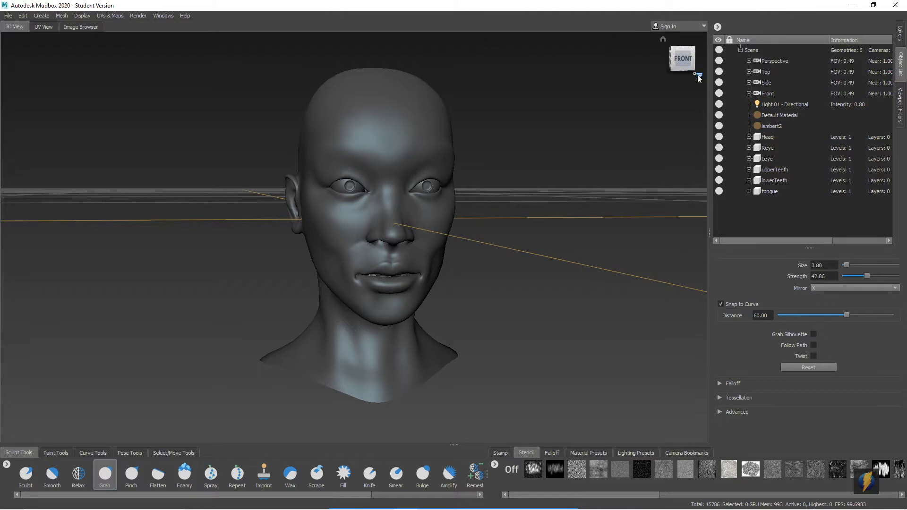
left_click(768, 137)
left_click(770, 149)
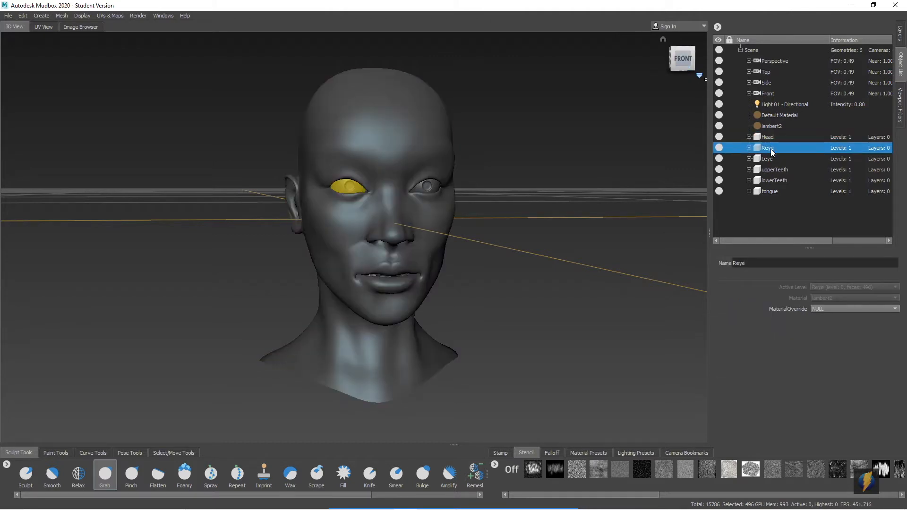
left_click(770, 159)
left_click(783, 171)
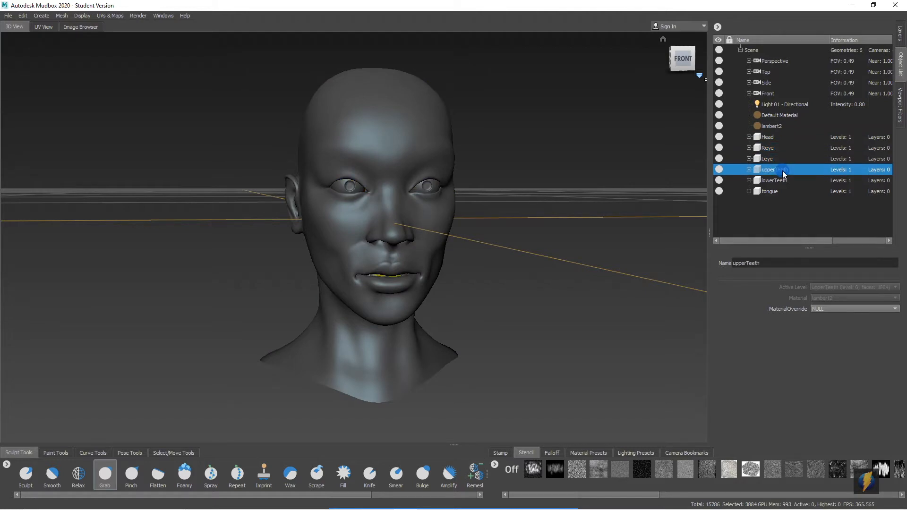
left_click(781, 183)
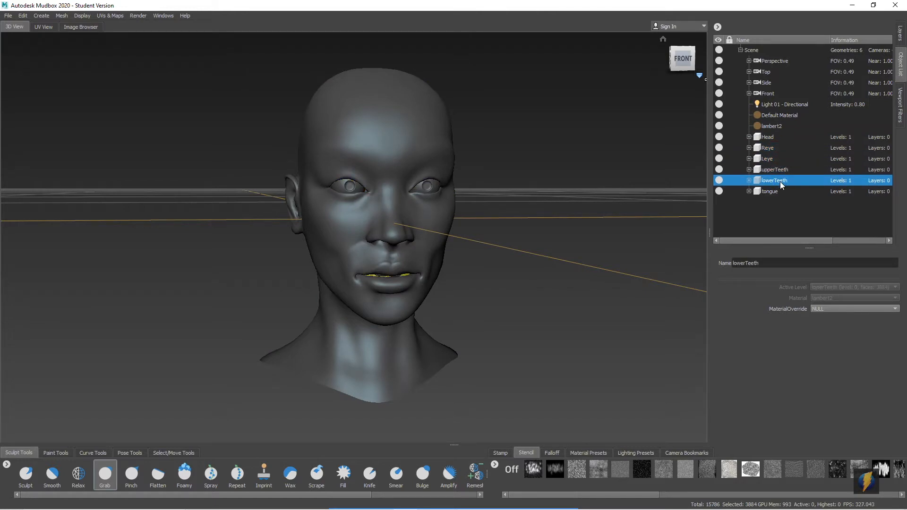
left_click(772, 192)
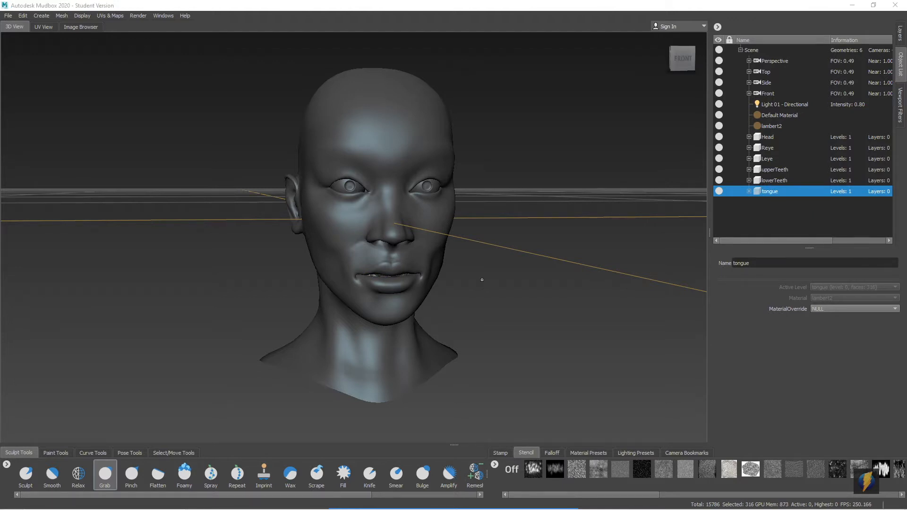
left_click_drag(466, 273, 518, 235, "alt")
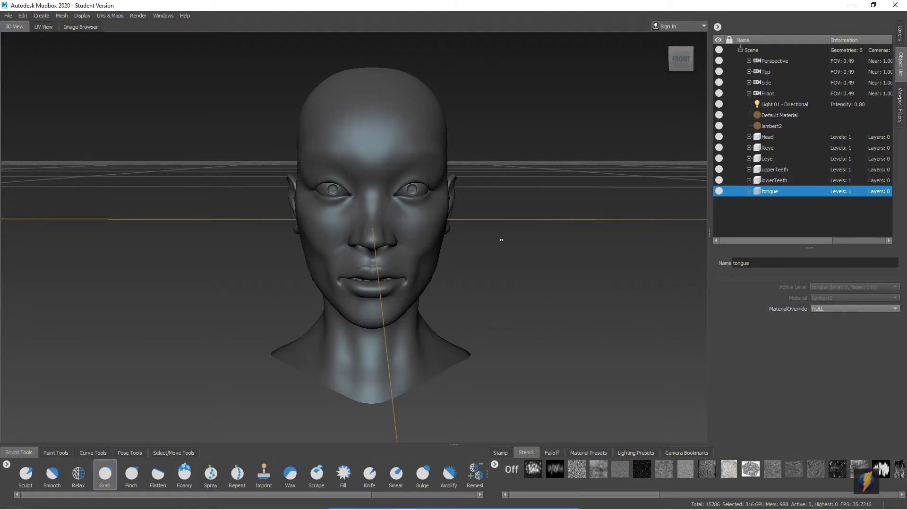
left_click_drag(501, 240, 453, 212, "alt")
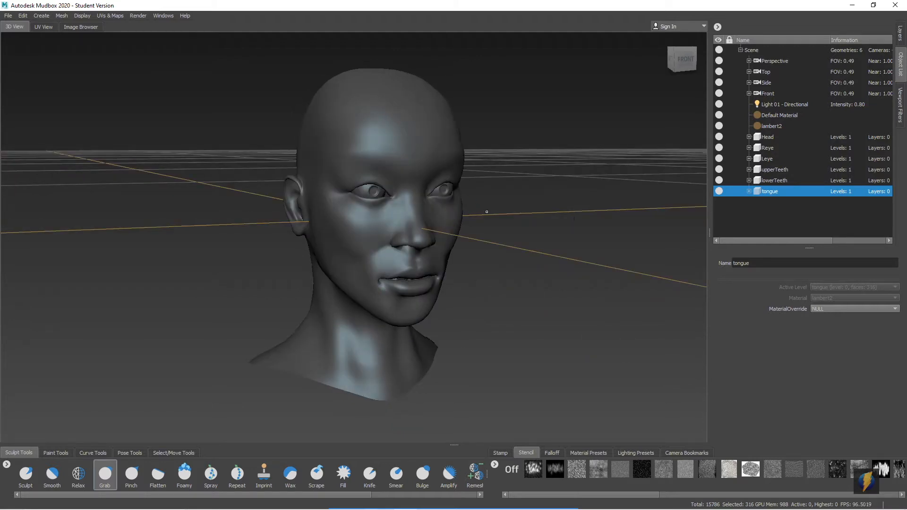
left_click(769, 137)
left_click(770, 148)
left_click(772, 159)
left_click(776, 169)
left_click(776, 182)
left_click(781, 191)
Step: Hide the tongue, upperTeeth and lowerTeeth meshes inside the head
mouse_move(581, 178)
left_mouse_down("alt")
mouse_move(543, 179)
mouse_move(569, 57)
left_mouse_up("alt")
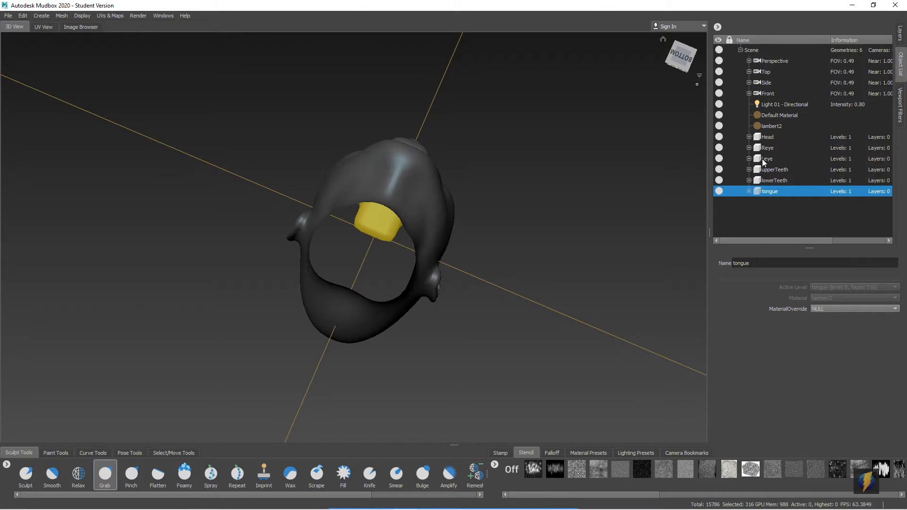
left_click(719, 191)
left_click_drag(577, 175, 612, 160, "alt")
right_click_drag(591, 160, 646, 158, "alt")
middle_click_drag(646, 158, 646, 257, "alt")
left_click_drag(646, 257, 592, 228, "alt")
left_click(720, 169)
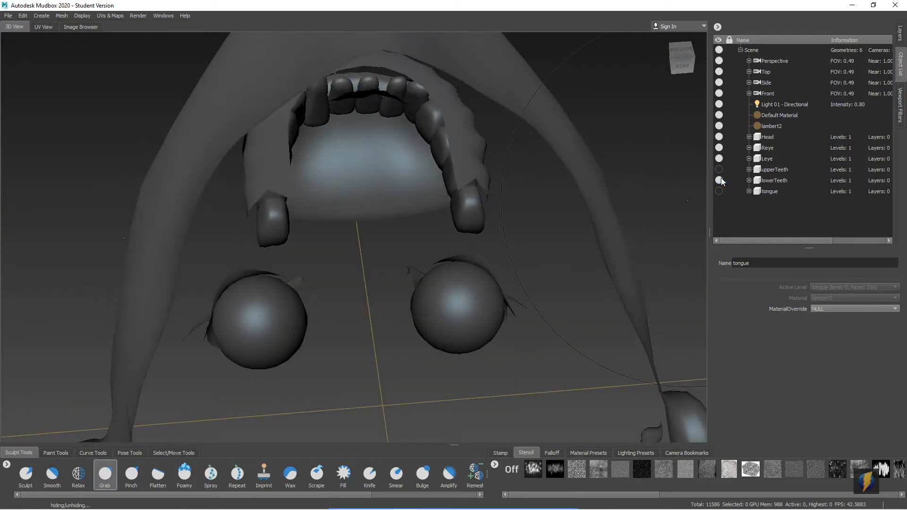
left_click(720, 180)
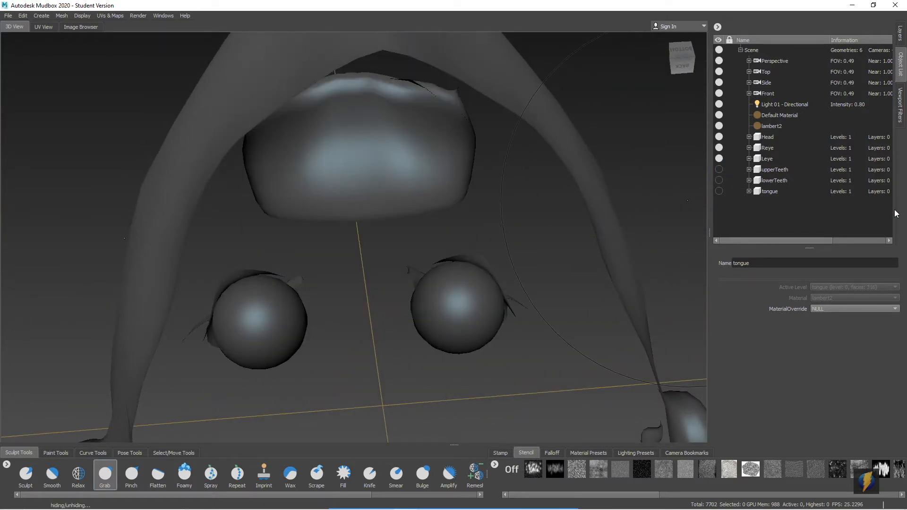
Step: Hide the Reye and Leye eyeball meshes and make both visible again
left_click_drag(516, 138, 557, 193, "alt")
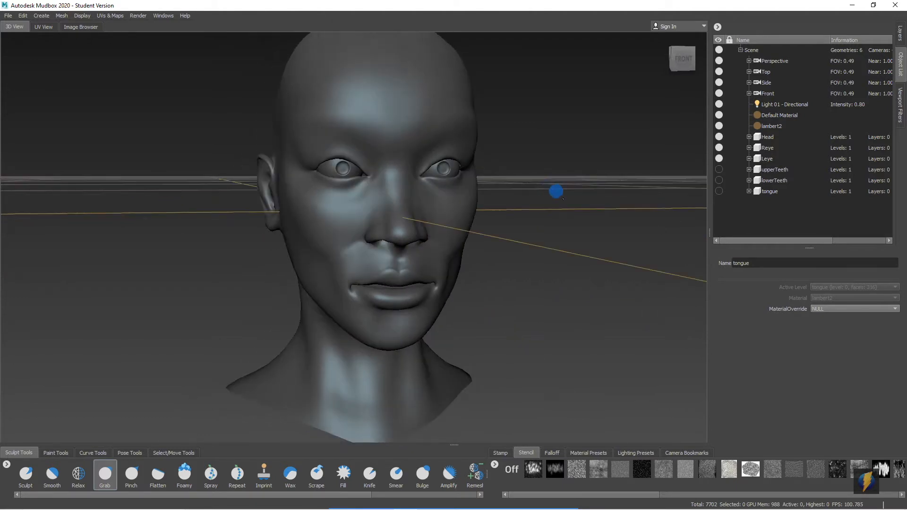
left_click(720, 148)
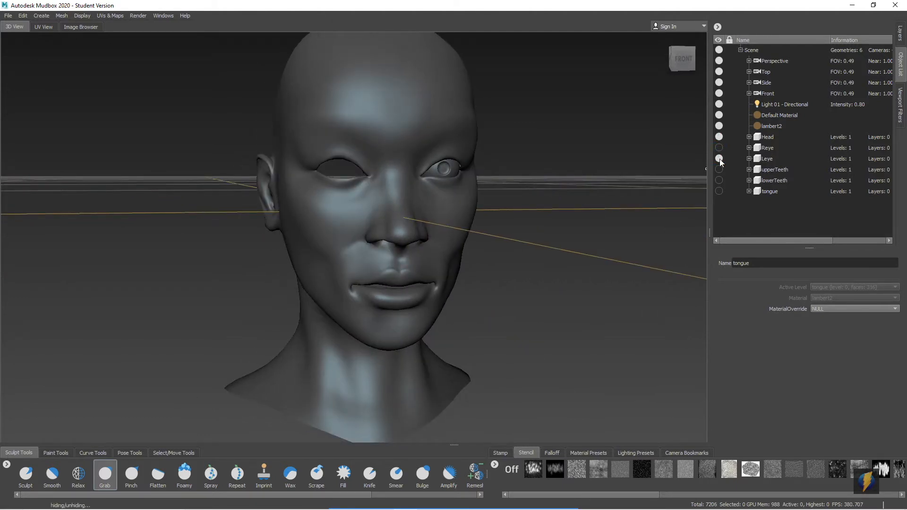
left_click(720, 158)
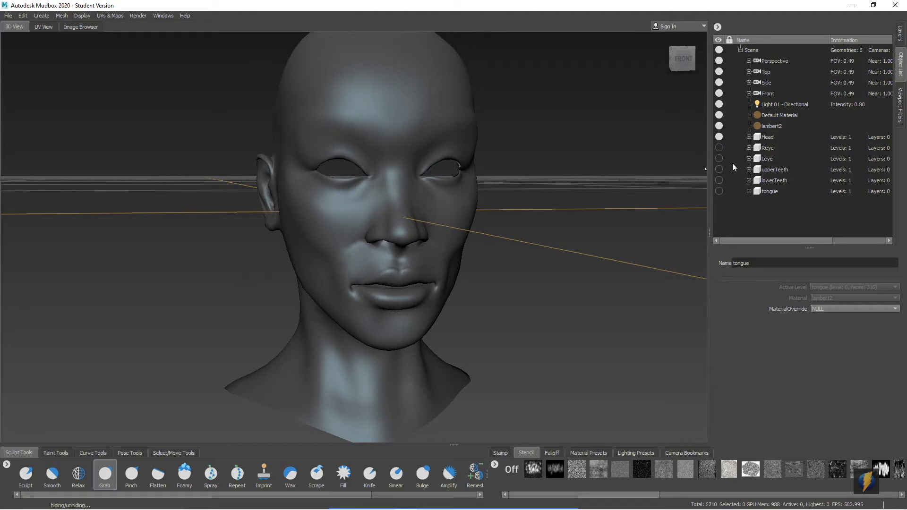
left_click(720, 159)
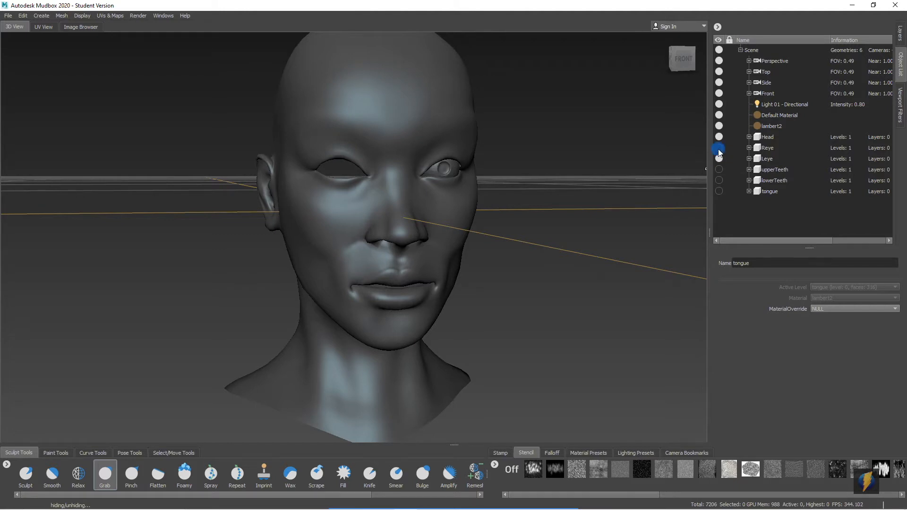
left_click(720, 147)
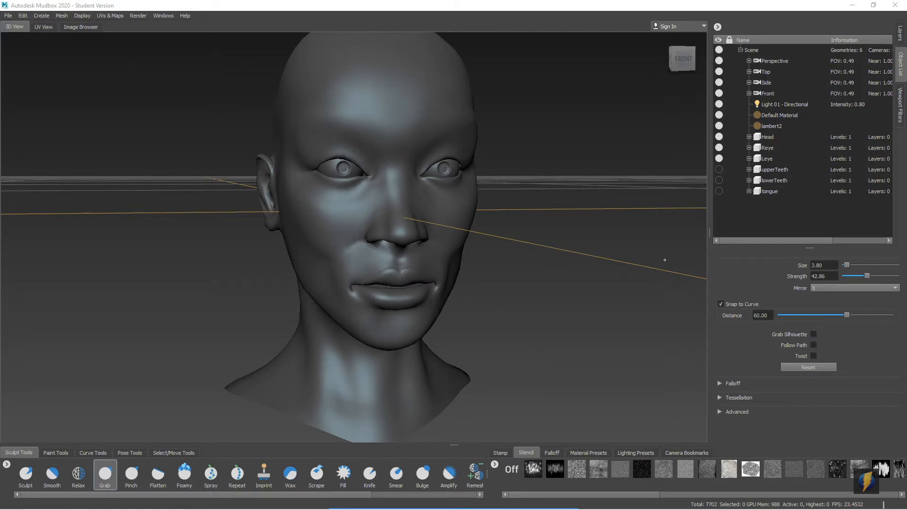
Step: Create a new sculpt layer above the Head base layer and rename it happy
left_click(901, 34)
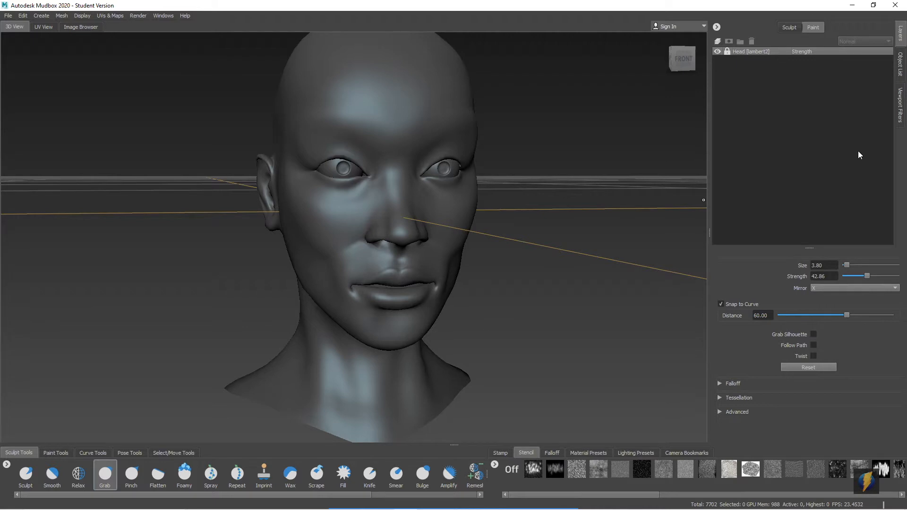
left_click(718, 41)
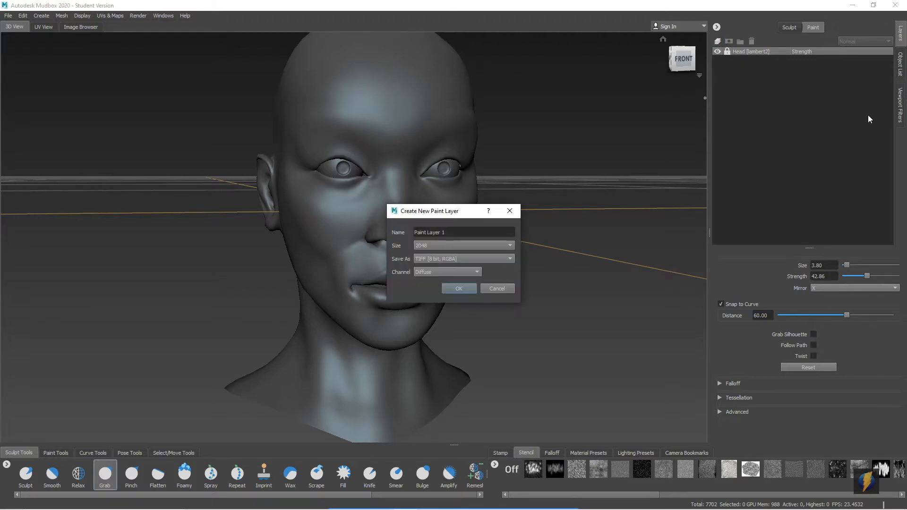
left_click(514, 212)
left_click(788, 27)
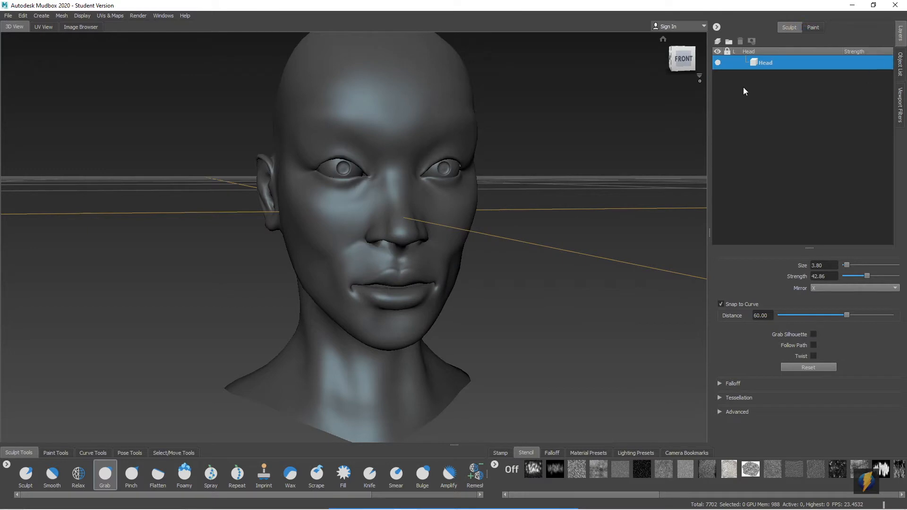
left_click(717, 42)
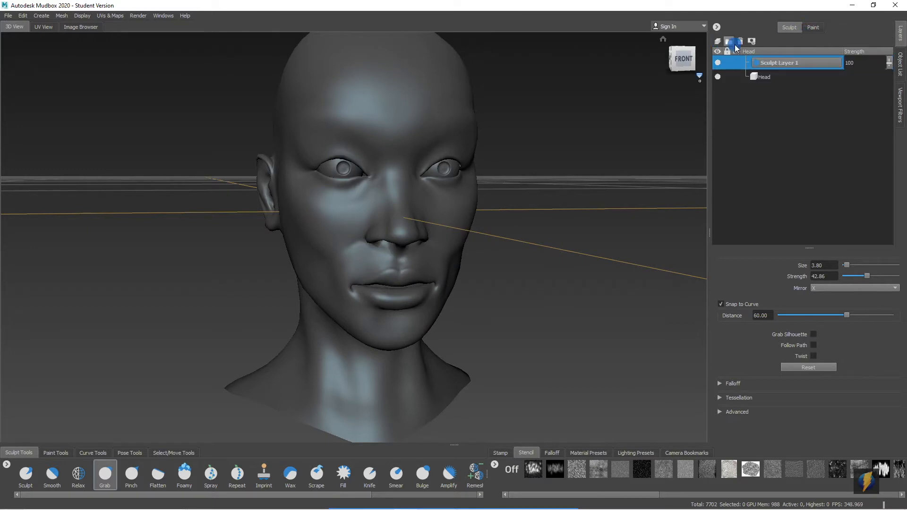
left_click(796, 63)
left_click_drag(798, 62, 746, 65)
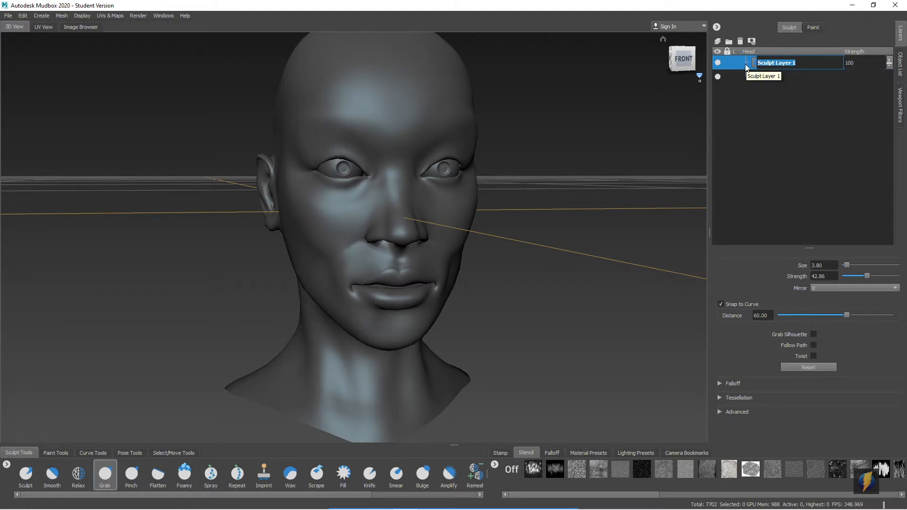
type("happy")
key("Return")
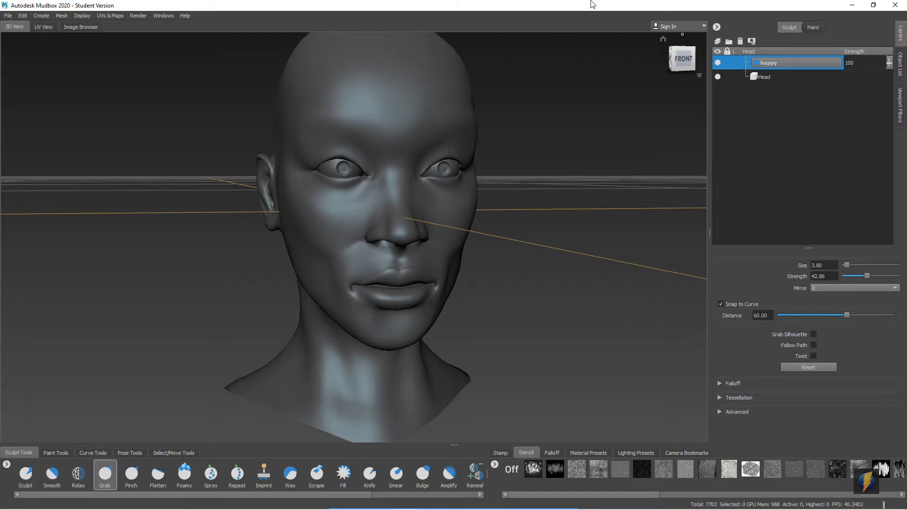
Step: Set the Grab brush's mirror option to X
right_click_drag(262, 221, 281, 218, "alt")
left_click_drag(281, 217, 354, 203, "alt")
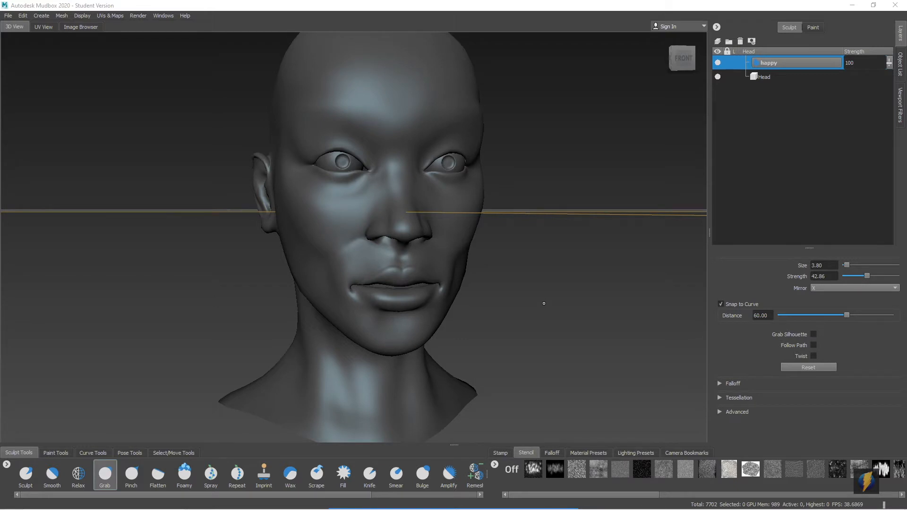
left_click(893, 288)
left_click(855, 290)
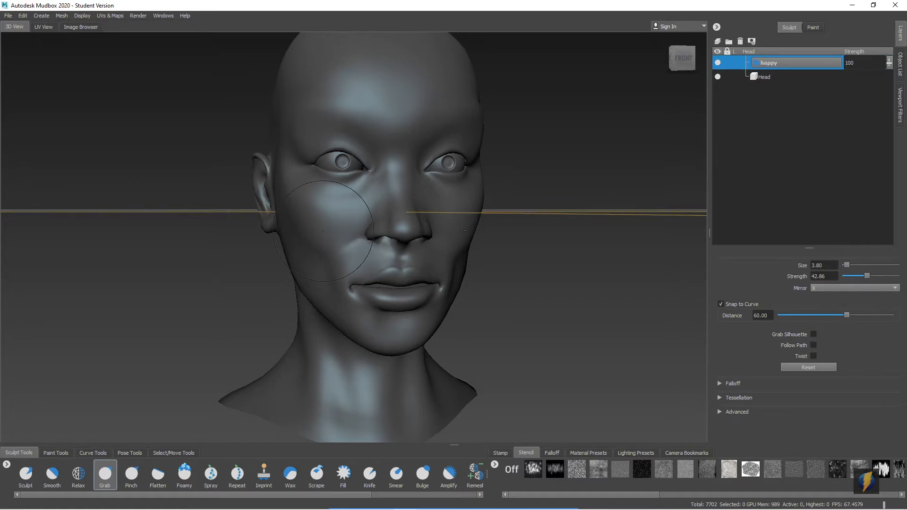
Step: Try pulling the mouth corners up and outward on the happy layer with the Grab brush, and undo the stroke
right_click_drag(296, 288, 331, 284, "alt")
left_click_drag(331, 283, 312, 285, "alt")
right_click_drag(312, 286, 329, 282, "alt")
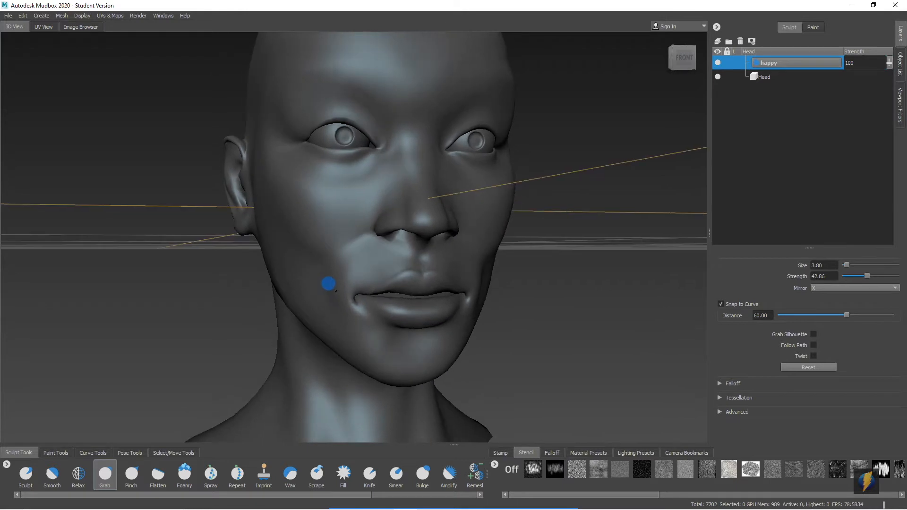
left_click_drag(329, 282, 341, 292, "alt")
left_click_drag(354, 297, 350, 306, "alt")
right_click_drag(339, 305, 351, 304, "alt")
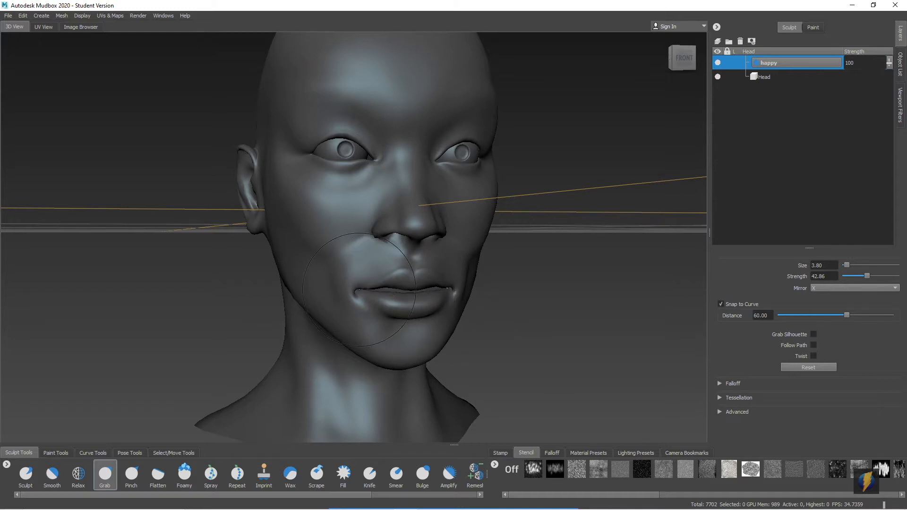
mouse_move(364, 281)
left_mouse_down()
mouse_move(319, 274)
mouse_move(338, 273)
mouse_move(334, 260)
mouse_move(314, 256)
left_mouse_up()
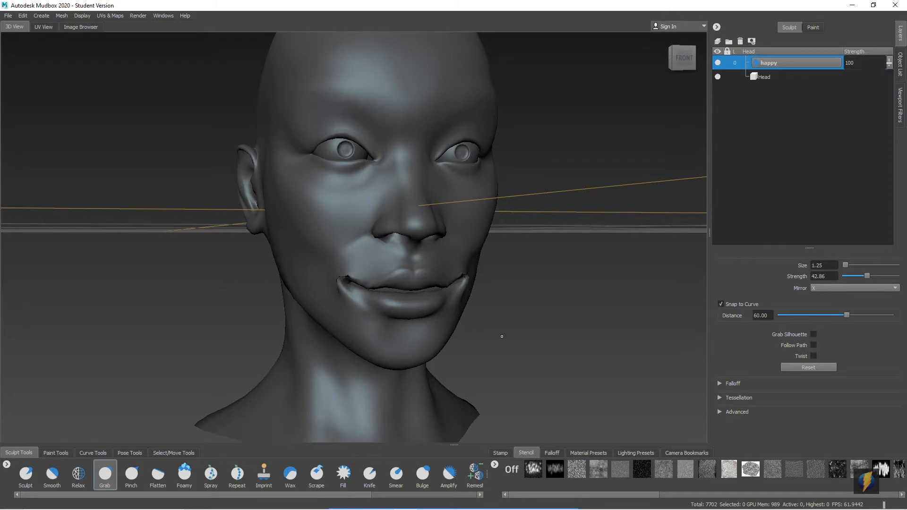
key("ctrl+z")
Step: Pull the mouth corners up and outward into a smile with the Grab brush at size 4.11
mouse_move(356, 296)
left_mouse_down()
mouse_move(393, 286)
mouse_move(339, 284)
mouse_move(326, 262)
left_mouse_up()
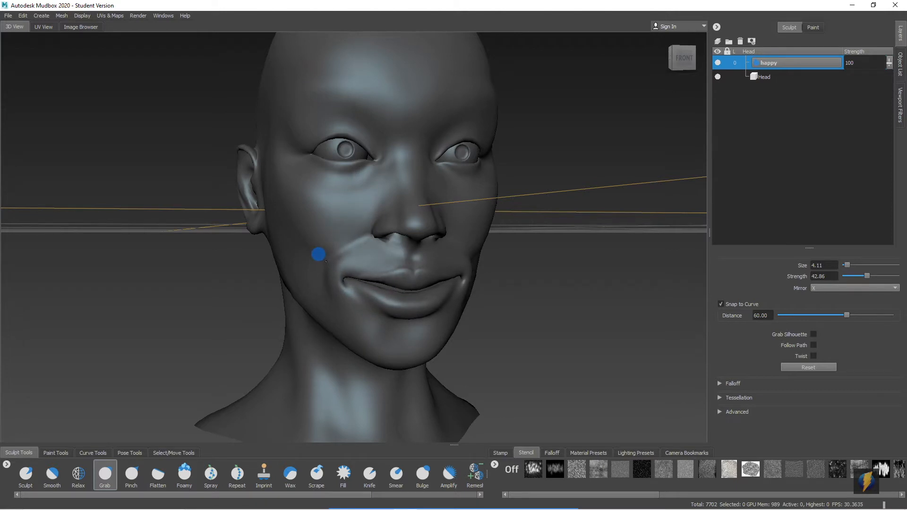
left_click_drag(326, 261, 327, 262)
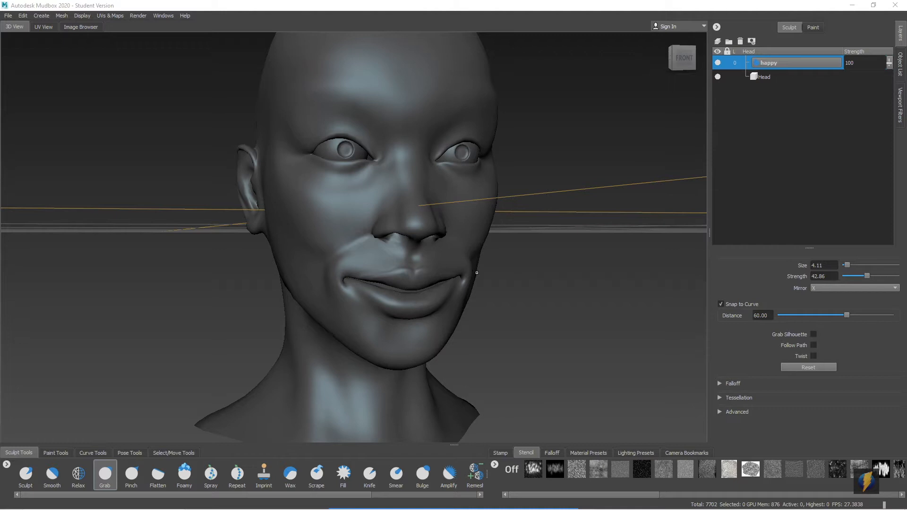
mouse_move(521, 258)
left_mouse_down("alt")
mouse_move(531, 247)
mouse_move(495, 257)
mouse_move(511, 265)
left_mouse_up("alt")
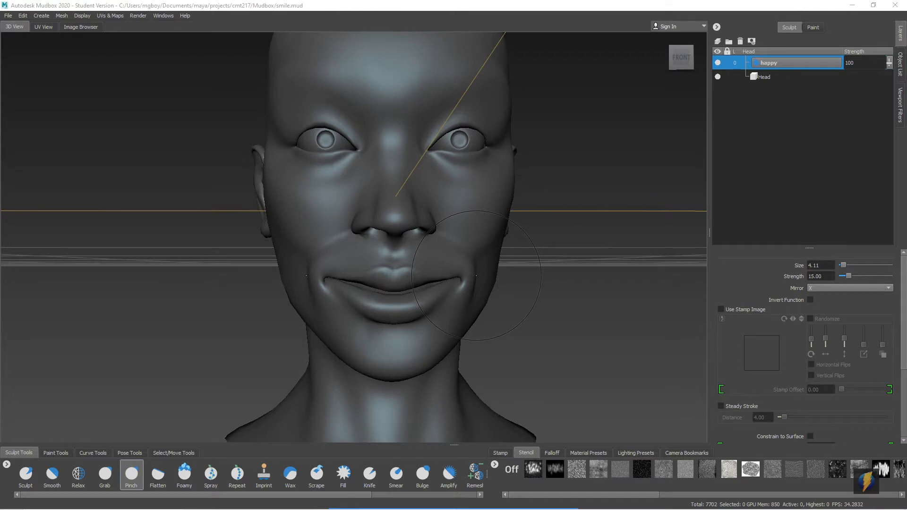
Step: Pinch the lips on the happy layer using the Pinch brush at size 4.11 and strength 15 with X mirroring
left_click(132, 474)
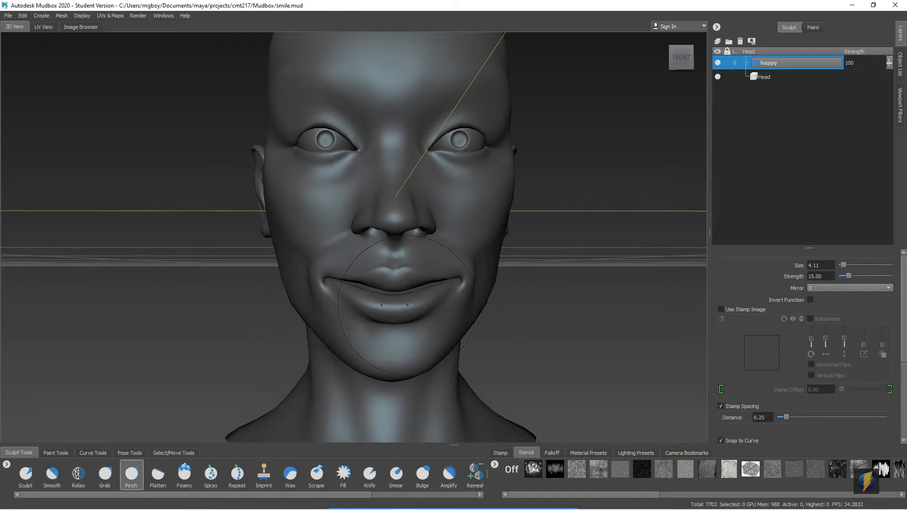
right_click_drag(286, 310, 457, 288, "alt")
middle_click_drag(458, 288, 413, 224, "alt")
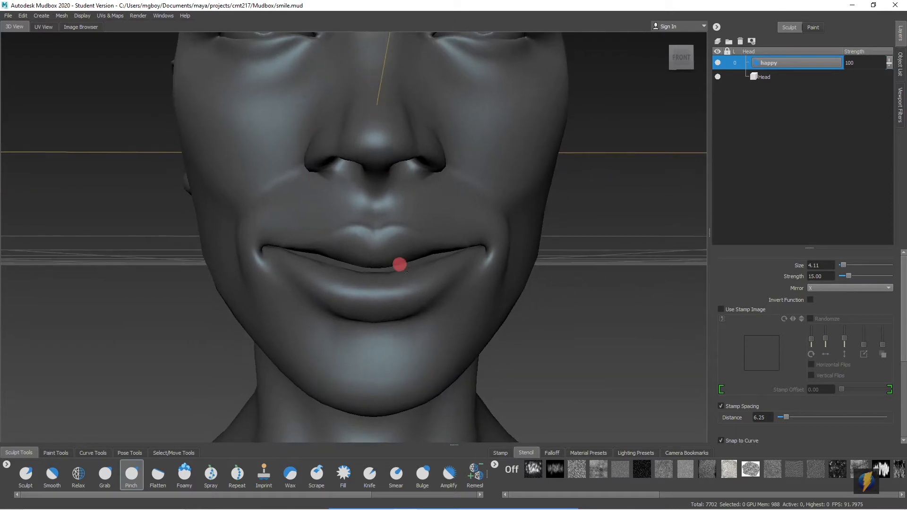
right_click_drag(399, 264, 413, 262, "alt")
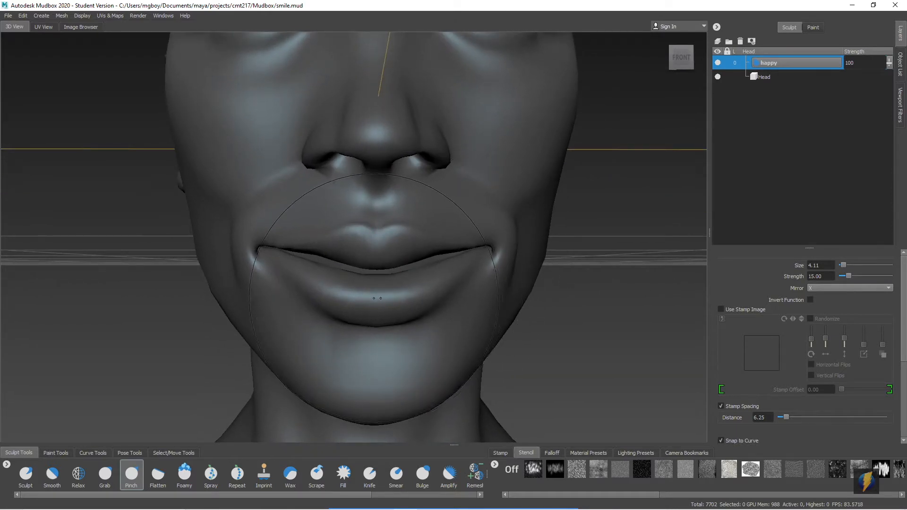
left_click_drag(391, 285, 359, 292)
mouse_move(374, 248)
left_mouse_down()
mouse_move(348, 246)
mouse_move(369, 247)
left_mouse_up()
Step: Try reshaping the middle of the lips with the Grab brush, and undo the stroke
right_click_drag(464, 295, 430, 273, "alt")
key("4")
mouse_move(376, 264)
left_mouse_down()
mouse_move(359, 269)
mouse_move(326, 249)
mouse_move(349, 235)
mouse_move(364, 250)
left_mouse_up()
key("ctrl+z")
Step: Adjust the mouth corners and lips in profile with the X-mirrored Grab brush at size 5.54, pulling the corners back
key("b")
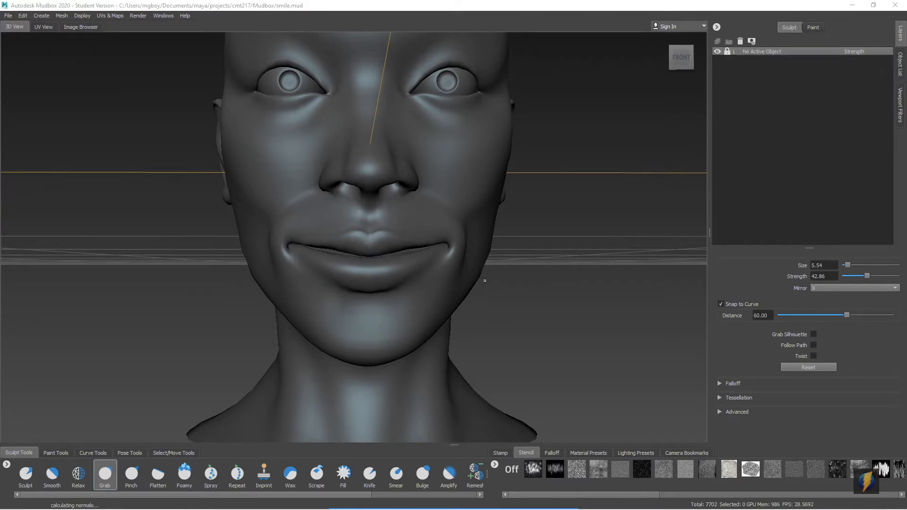
left_click_drag(485, 280, 338, 280, "alt")
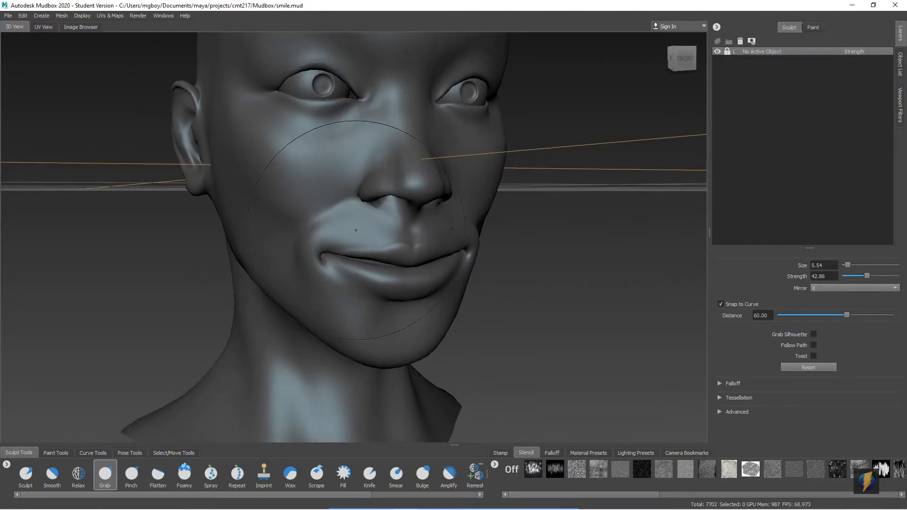
mouse_move(377, 244)
left_mouse_down()
mouse_move(385, 252)
mouse_move(492, 249)
mouse_move(489, 261)
left_mouse_up()
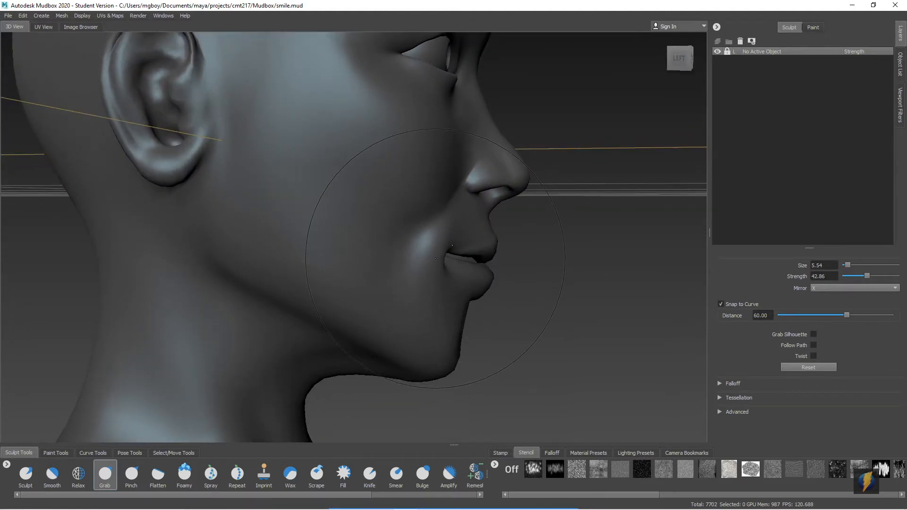
left_click_drag(437, 256, 424, 254)
mouse_move(492, 278)
left_mouse_down()
mouse_move(482, 270)
mouse_move(489, 277)
left_mouse_up()
right_click_drag(497, 277, 482, 268, "alt")
mouse_move(506, 277)
left_mouse_down("alt")
mouse_move(343, 265)
mouse_move(352, 264)
left_mouse_up("alt")
middle_click_drag(408, 228, 415, 271, "alt")
left_click_drag(541, 257, 526, 247, "alt")
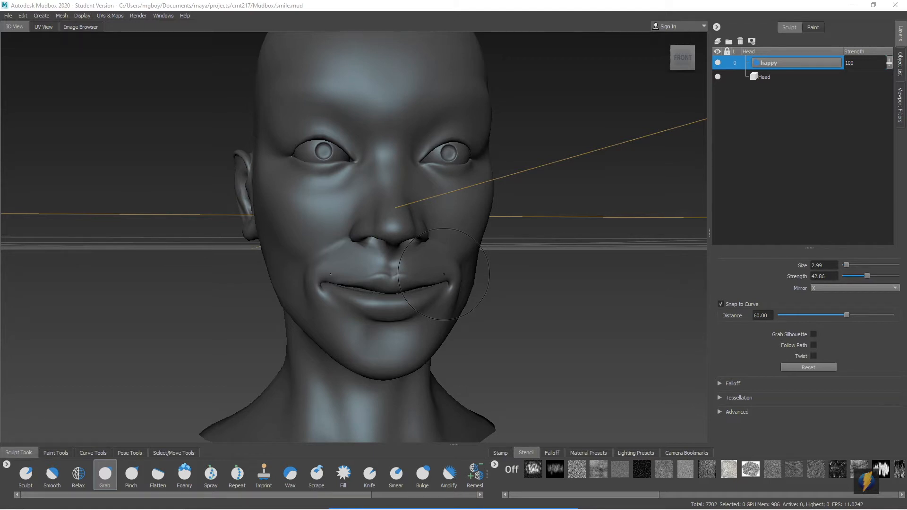
Step: Lift the outer edges of the nostrils with the X-mirrored Grab brush at size 2.99
right_click_drag(413, 253, 433, 254, "alt")
left_click_drag(433, 254, 433, 261, "alt")
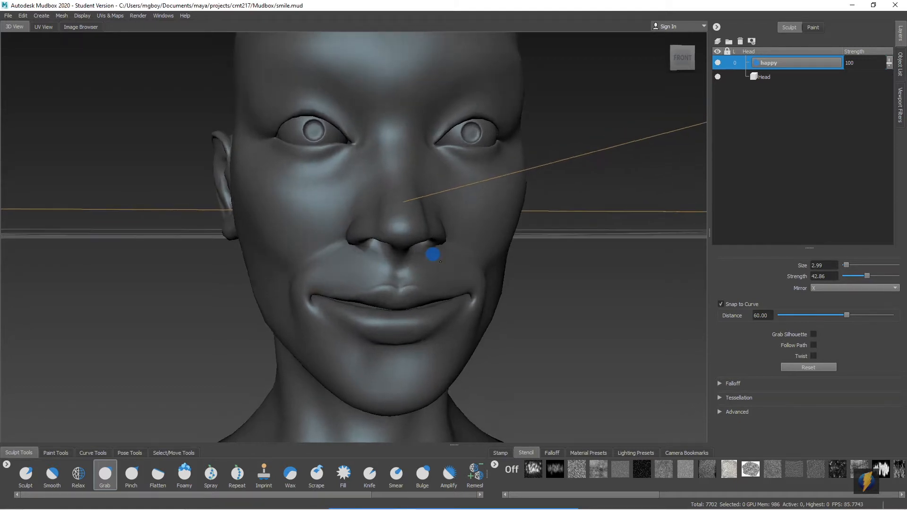
left_click_drag(351, 233, 346, 219)
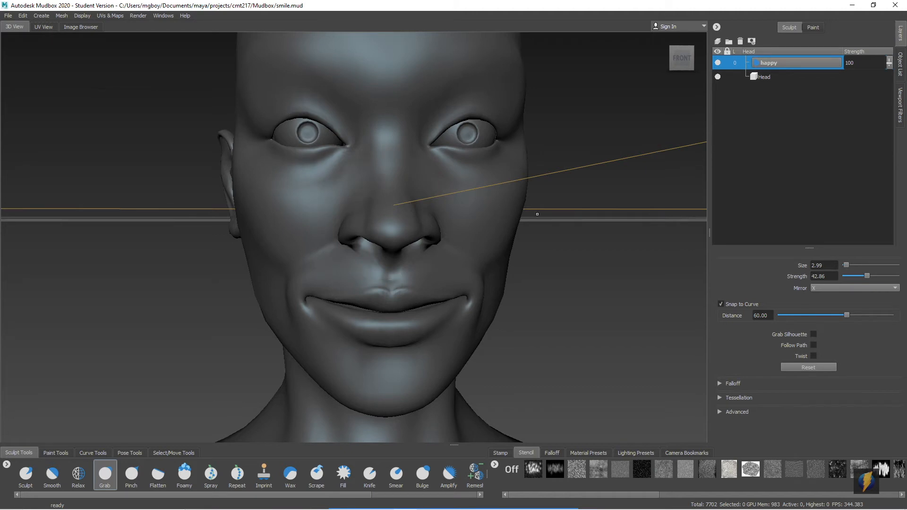
Step: Try raising the cheeks beneath the eyes with the Grab brush at size 3.77, and undo the stroke
right_click_drag(586, 211, 376, 204, "alt")
left_click_drag(376, 204, 324, 204, "alt")
right_click_drag(324, 205, 438, 193, "alt")
middle_click_drag(362, 153, 371, 214, "alt")
mouse_move(371, 215)
left_mouse_down("alt")
mouse_move(357, 215)
mouse_move(373, 247)
mouse_move(297, 268)
left_mouse_up("alt")
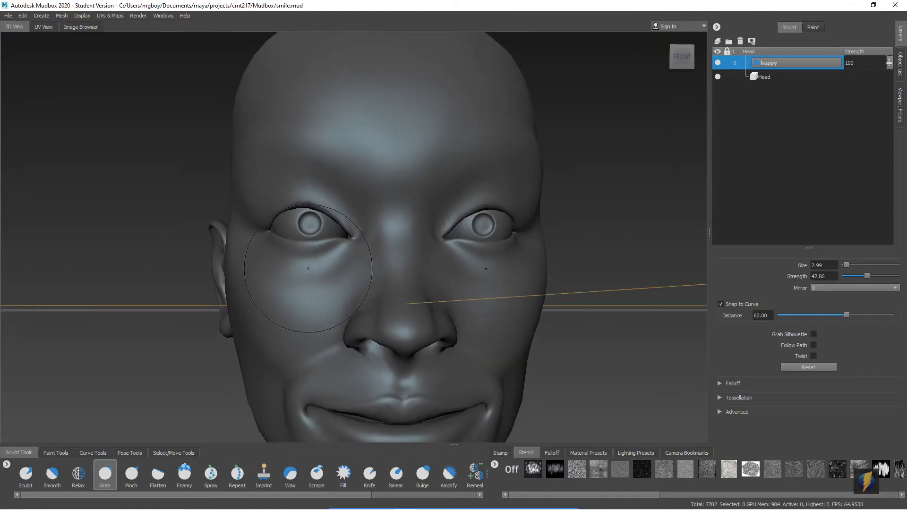
key("b")
mouse_move(304, 278)
left_mouse_down()
mouse_move(320, 275)
mouse_move(303, 240)
left_mouse_up()
key("ctrl+z")
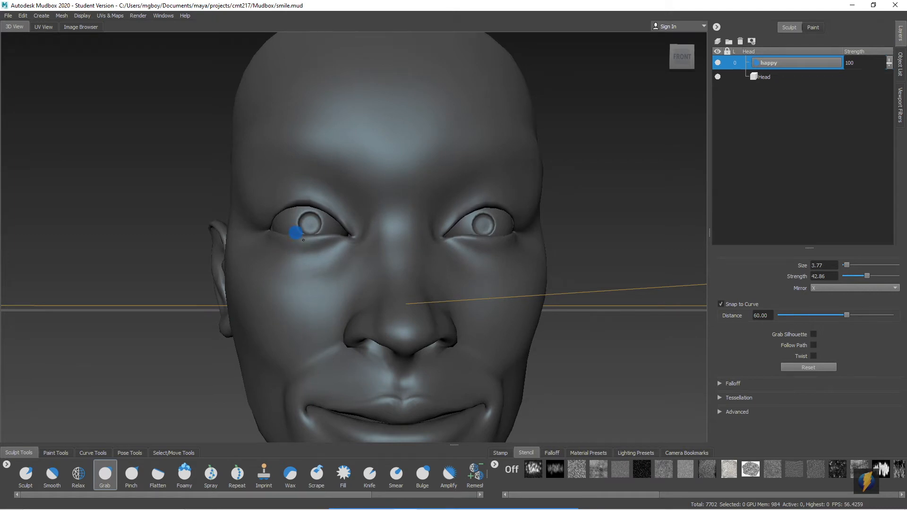
Step: Push the cheeks and lower eyelids upward and outward on the happy layer with the X-mirrored Grab brush
mouse_move(304, 240)
left_mouse_down("alt")
mouse_move(376, 280)
mouse_move(445, 299)
mouse_move(468, 293)
mouse_move(430, 284)
mouse_move(456, 298)
mouse_move(354, 289)
left_mouse_up("alt")
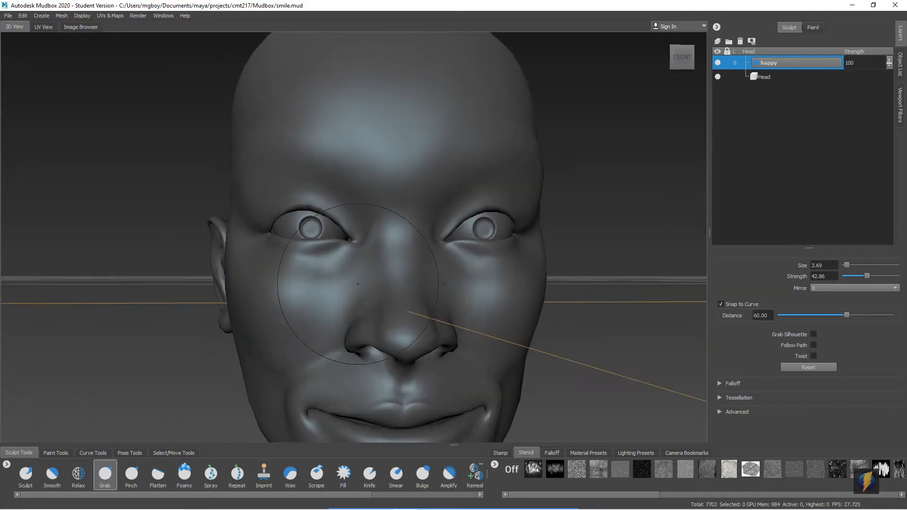
scroll(428, 285, "down", 2)
mouse_move(428, 285)
left_mouse_down("alt")
mouse_move(502, 304)
mouse_move(413, 274)
mouse_move(320, 272)
mouse_move(435, 266)
mouse_move(475, 286)
mouse_move(411, 270)
left_mouse_up("alt")
left_click_drag(312, 257, 289, 225)
left_click_drag(303, 218, 272, 215)
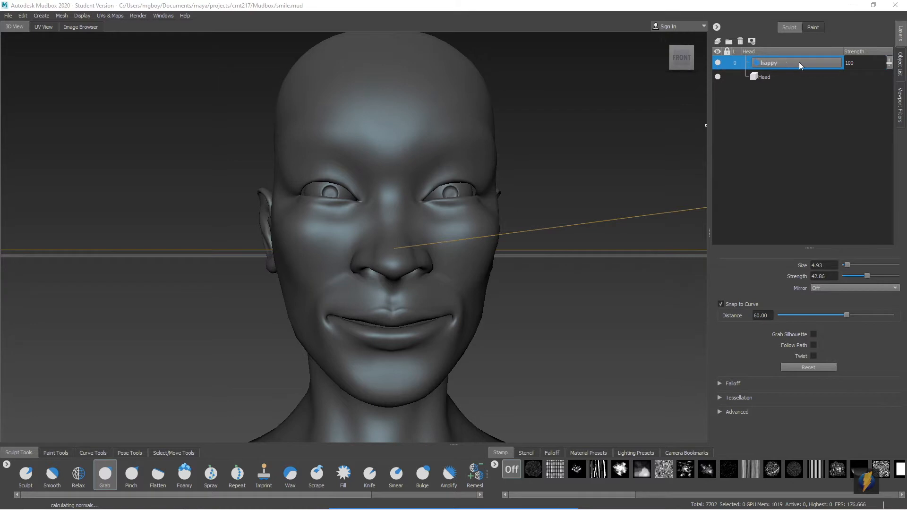
Step: Toggle the happy layer's visibility repeatedly to compare the smile with the neutral head
left_click(718, 64)
left_click(718, 64)
left_click(718, 64)
left_click(718, 64)
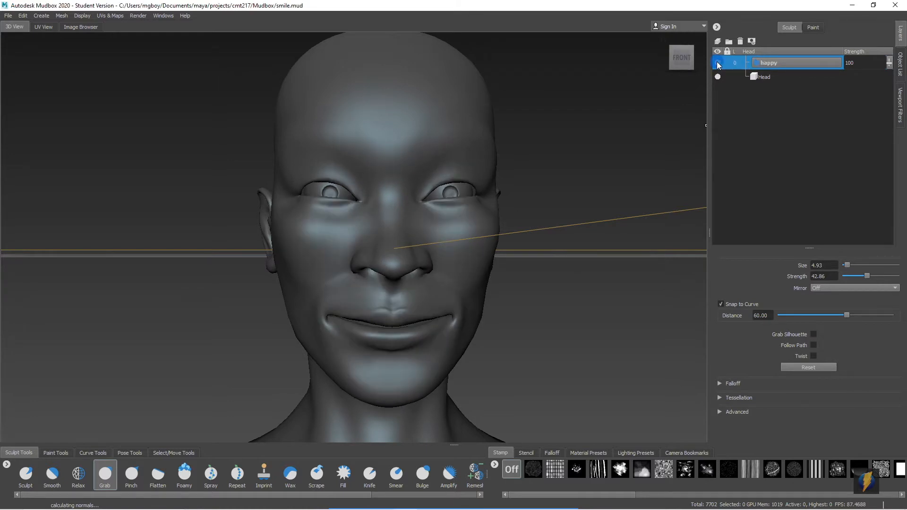
left_click(718, 64)
left_click(718, 63)
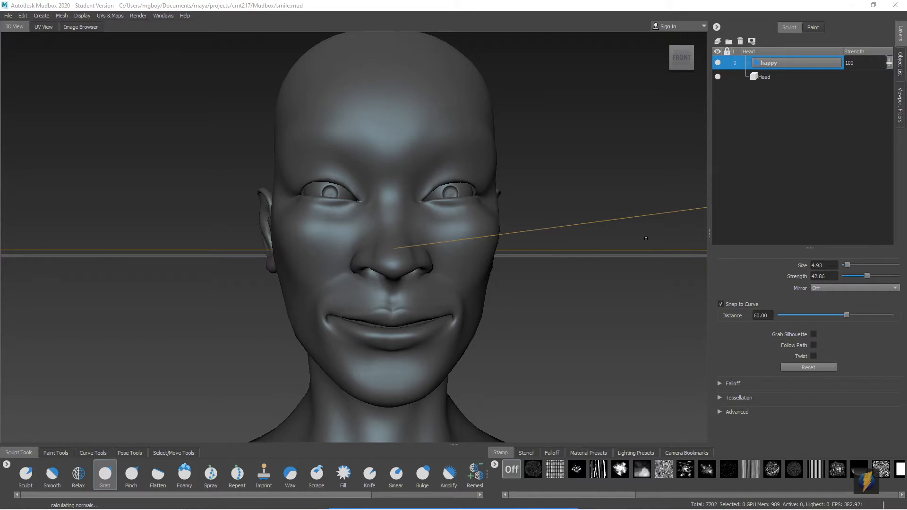
left_click(719, 62)
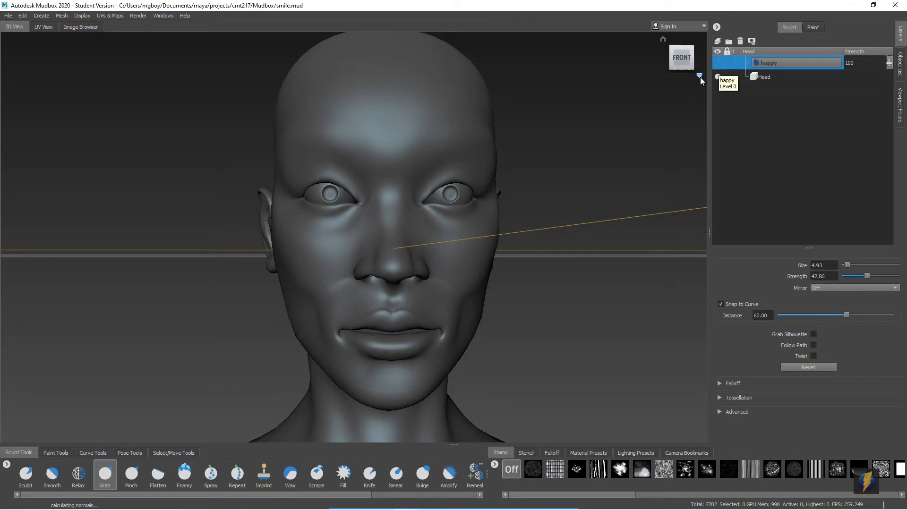
left_click(719, 63)
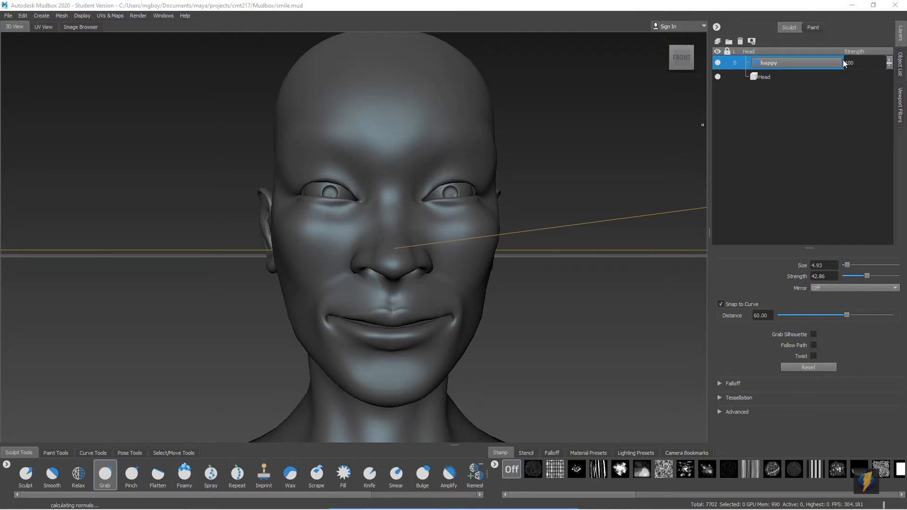
Step: Hide the happy layer and add a new sculpt layer above it named surprised
left_click(719, 62)
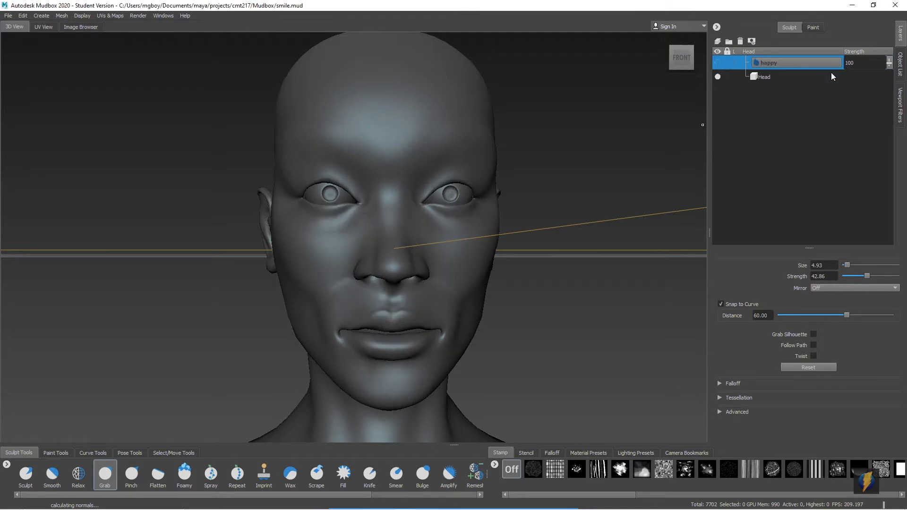
left_click(716, 41)
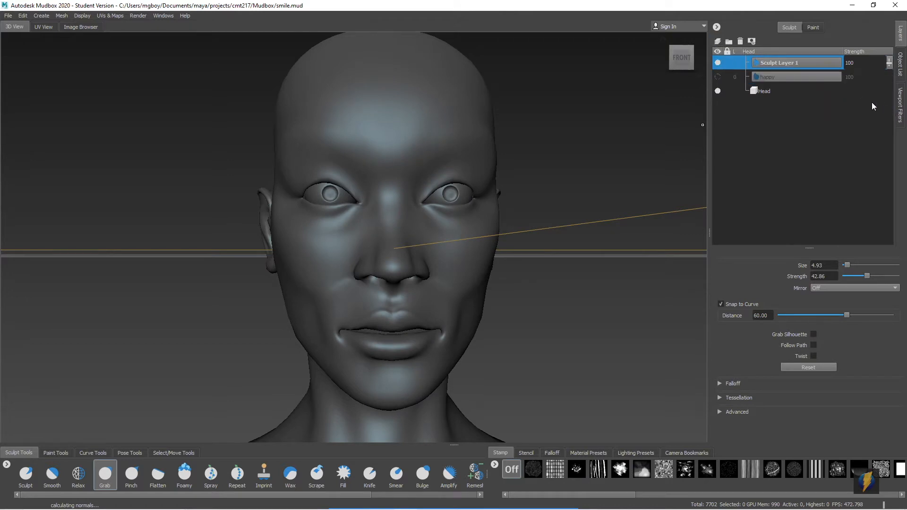
double_click(798, 63)
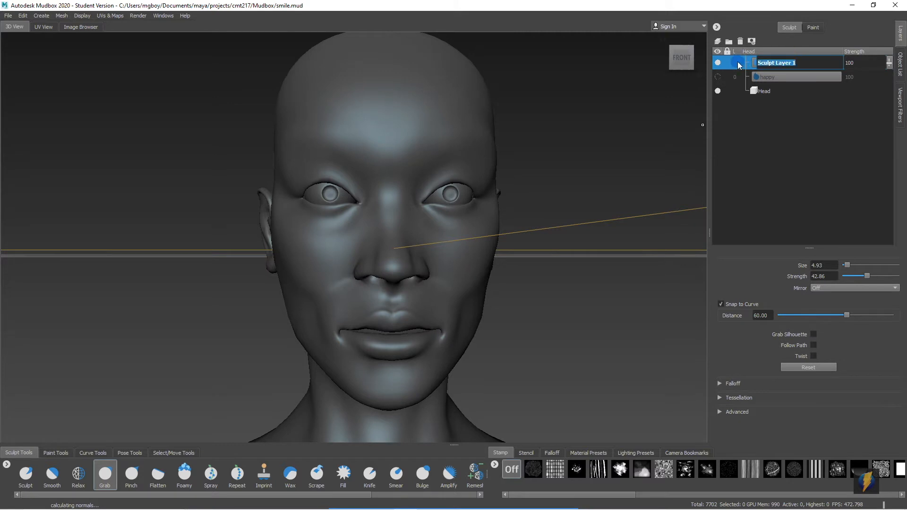
type("surp")
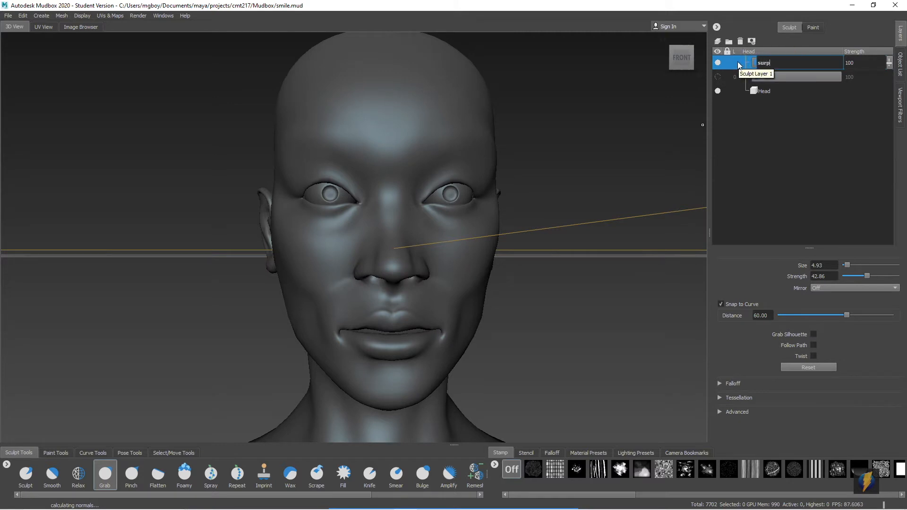
type("rised")
key("Return")
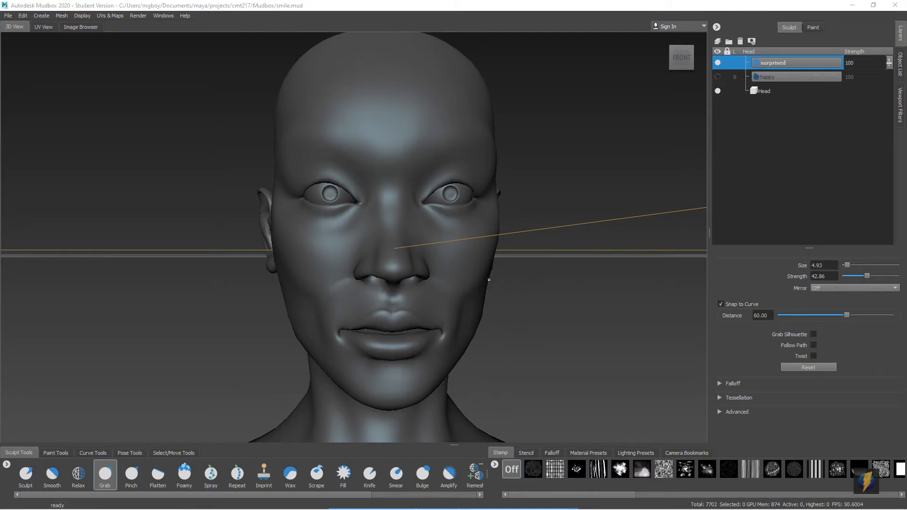
Step: Try pulling the lower lip and chin down on the surprised layer with the unmirrored Grab brush at size 6.14, undoing each stroke
scroll(435, 229, "down", 2)
left_click_drag(378, 230, 468, 258, "alt")
middle_click_drag(488, 266, 488, 249, "alt")
left_click_drag(454, 248, 428, 247, "alt")
middle_click_drag(428, 246, 444, 264, "alt")
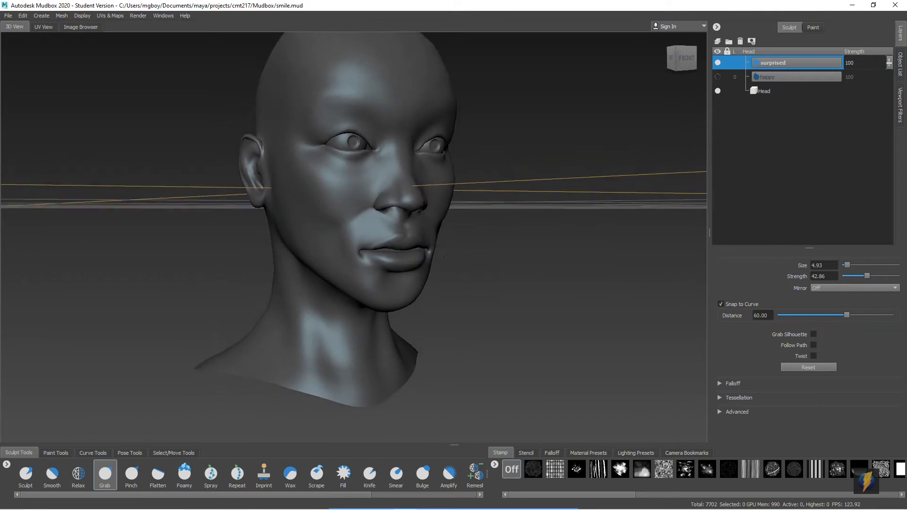
right_click_drag(444, 264, 464, 269, "alt")
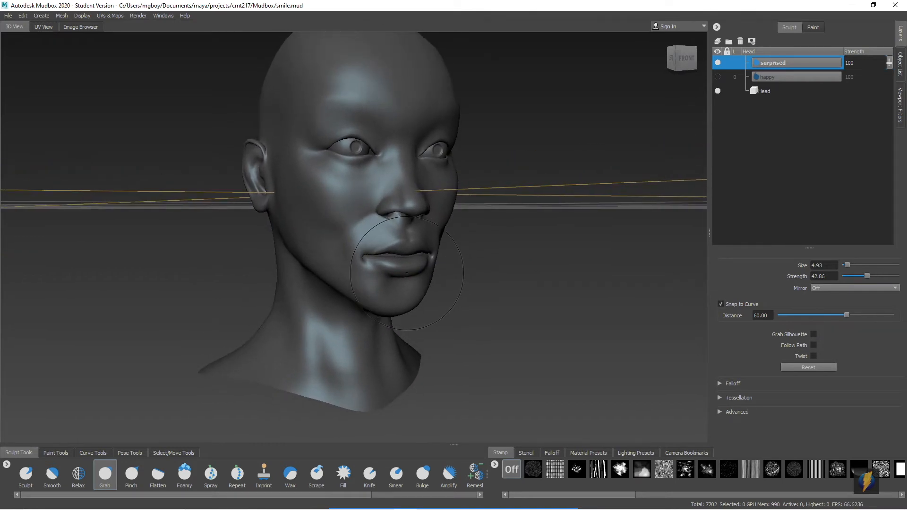
key("b")
mouse_move(392, 281)
left_mouse_down()
mouse_move(414, 281)
mouse_move(403, 295)
mouse_move(397, 390)
left_mouse_up()
key("ctrl+z")
left_click_drag(407, 337, 415, 328, "alt")
left_click_drag(389, 289, 383, 358)
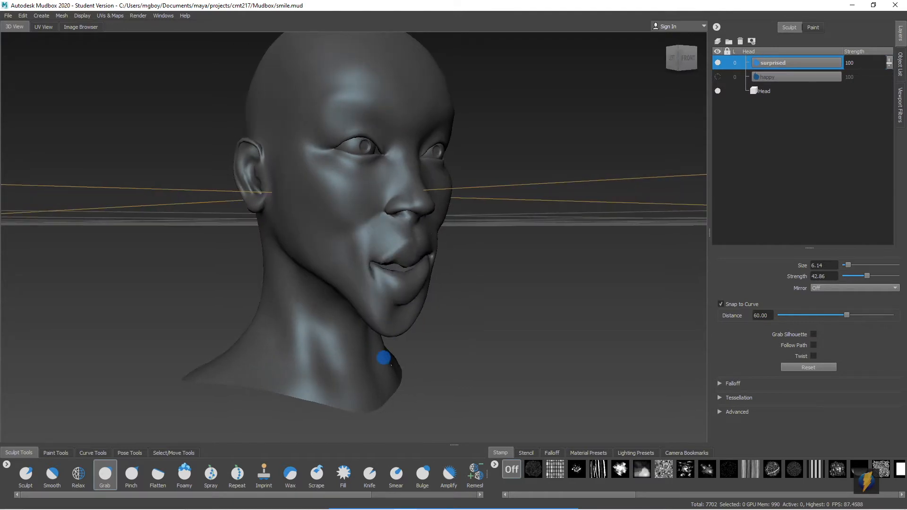
key("ctrl+z")
Step: Set the Grab brush's mirror option to X for the surprised layer
left_click_drag(507, 308, 604, 288, "alt")
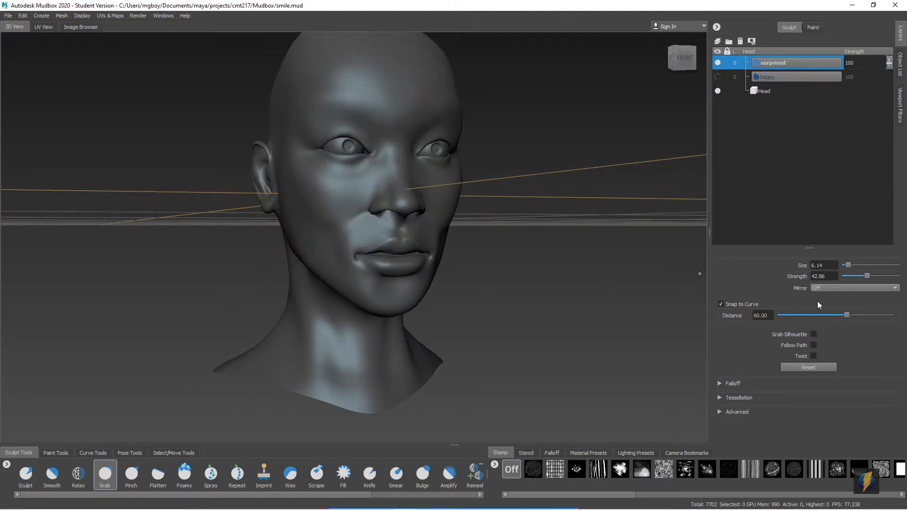
left_click(896, 288)
left_click(869, 297)
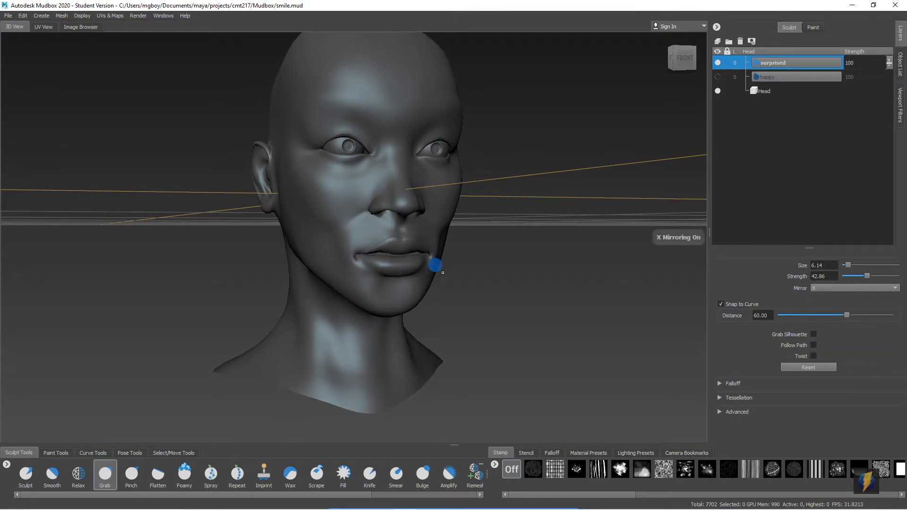
Step: Try moving the lower lip vertically with the X-mirrored Grab brush at size 6.14, undoing the strokes
left_click_drag(443, 272, 359, 331, "alt")
left_click_drag(380, 282, 387, 321)
key("ctrl+z")
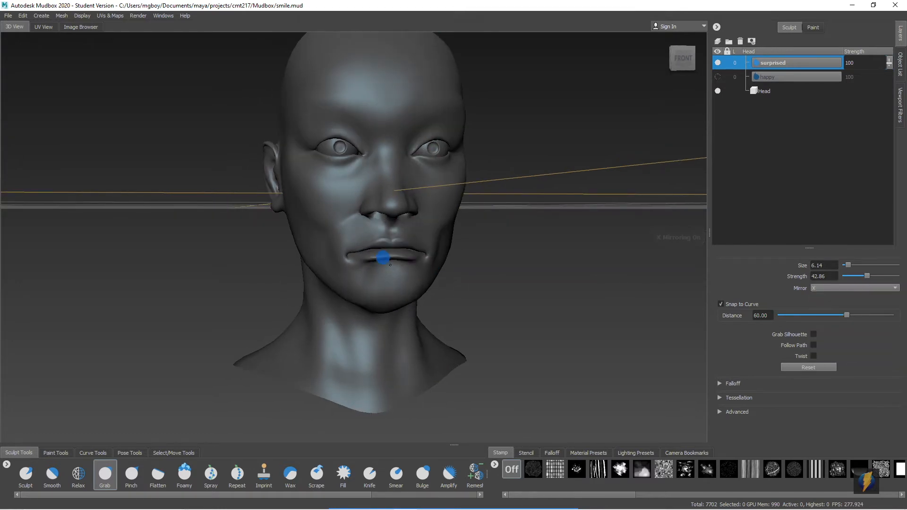
right_click_drag(356, 338, 504, 263, "alt")
left_click_drag(504, 263, 486, 267, "alt")
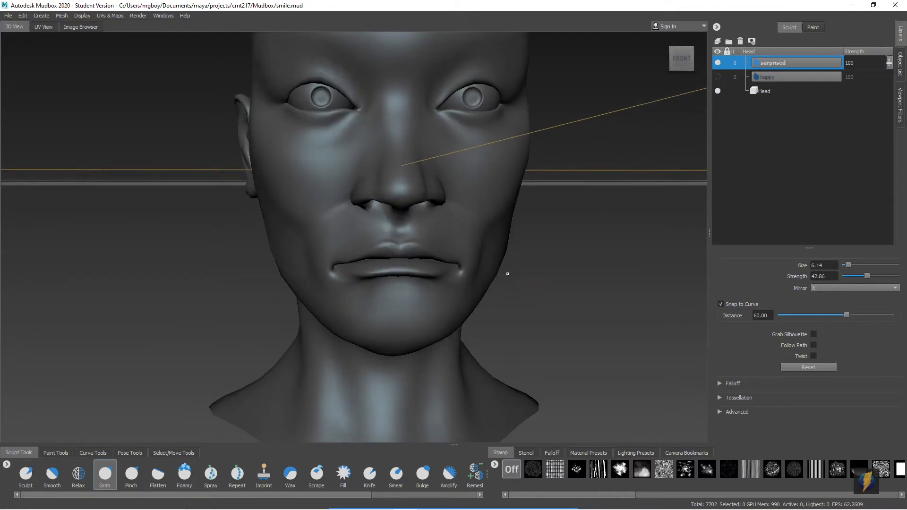
scroll(508, 274, "down", 3)
key("ctrl+z")
mouse_move(514, 222)
right_mouse_down("alt")
mouse_move(488, 211)
mouse_move(395, 220)
right_mouse_up("alt")
left_click_drag(365, 275, 363, 266)
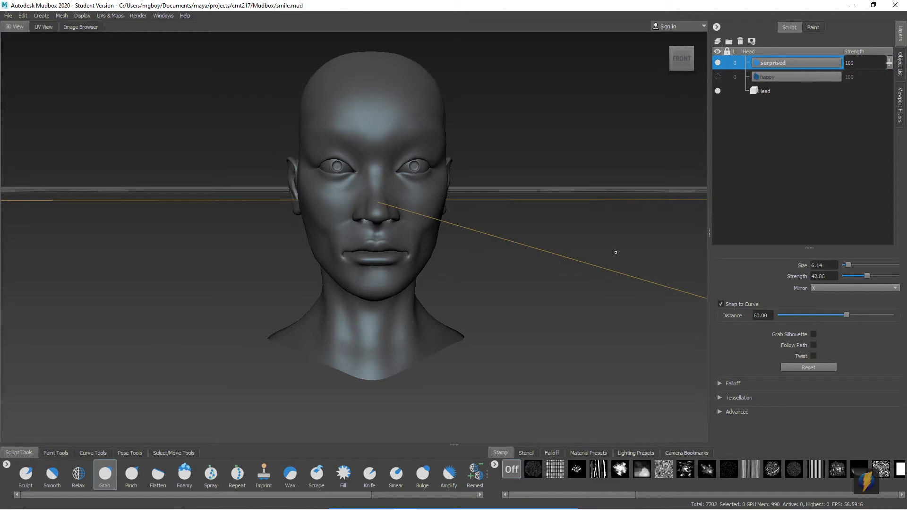
key("ctrl+z")
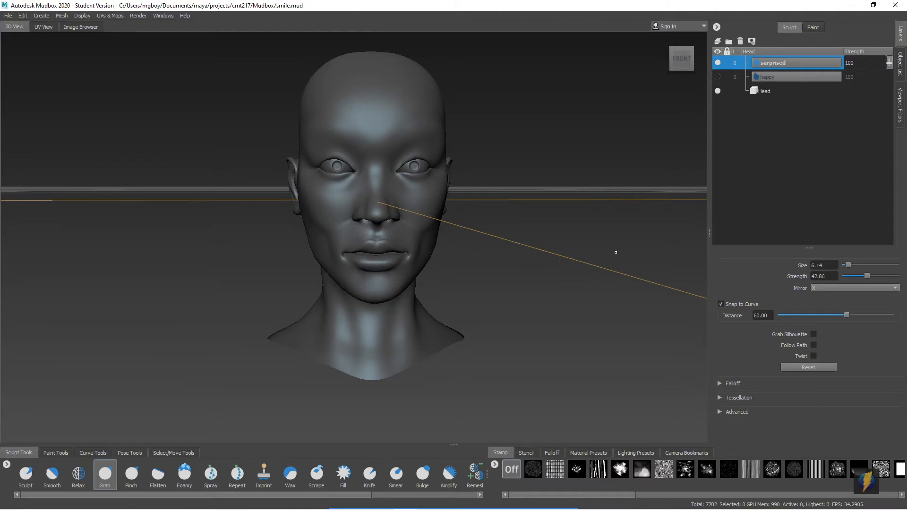
Step: Bring up the set of Pose tools with the head turned to a three-quarter view
left_click_drag(426, 220, 462, 217, "alt")
right_click_drag(390, 227, 523, 224, "alt")
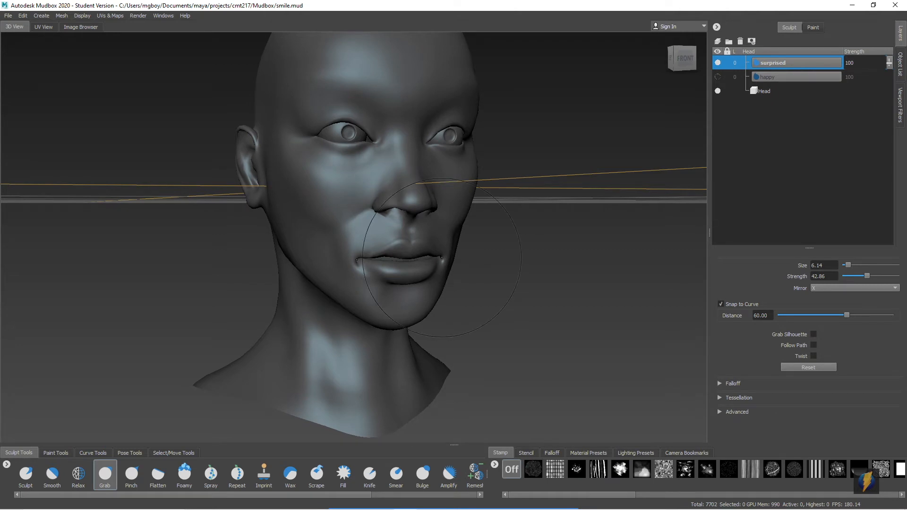
key("3")
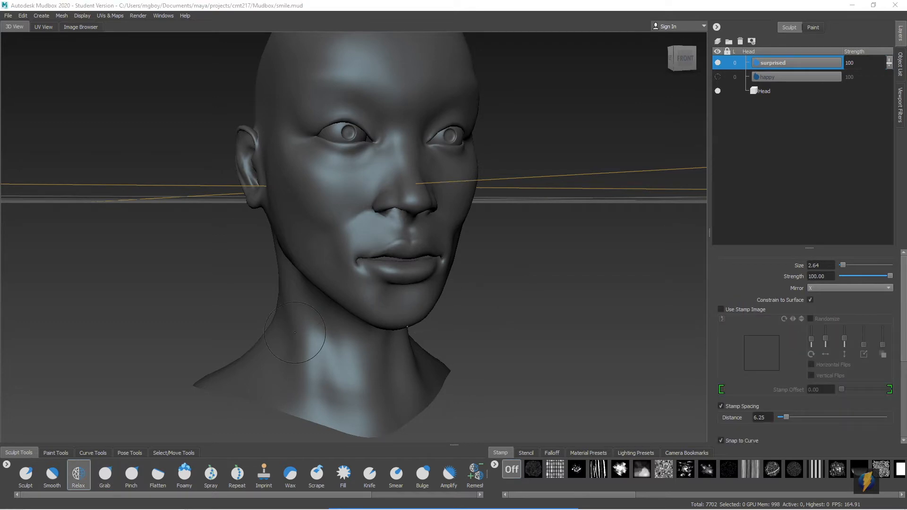
left_click(130, 453)
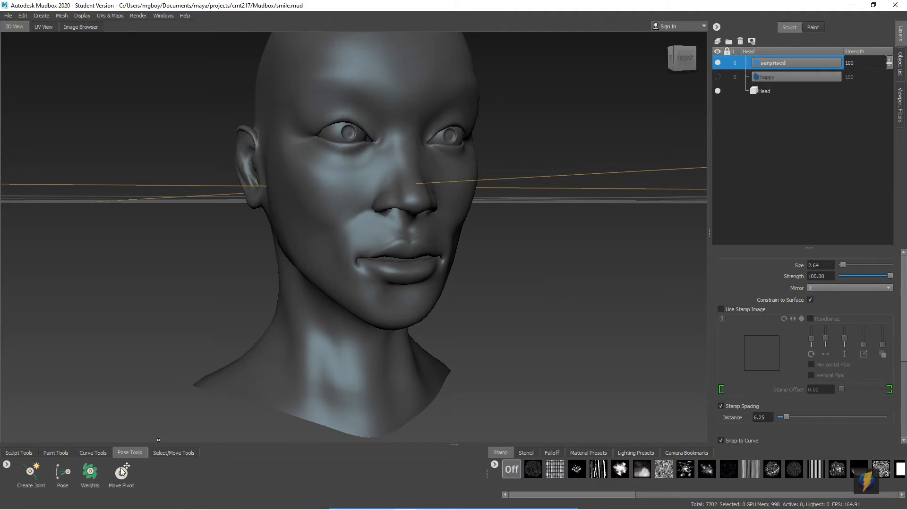
Step: Switch to the side view and frame the head's profile closely
left_click_drag(562, 279, 440, 273, "alt")
right_click(585, 234)
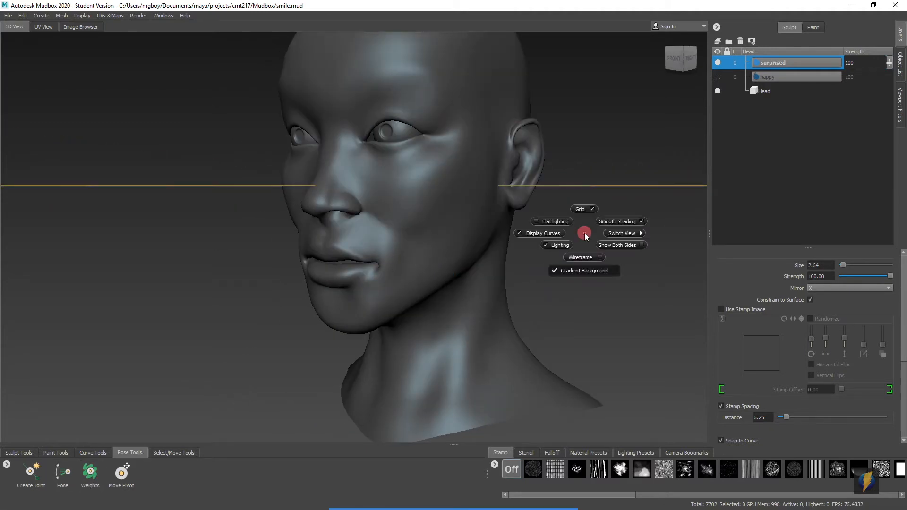
mouse_move(619, 234)
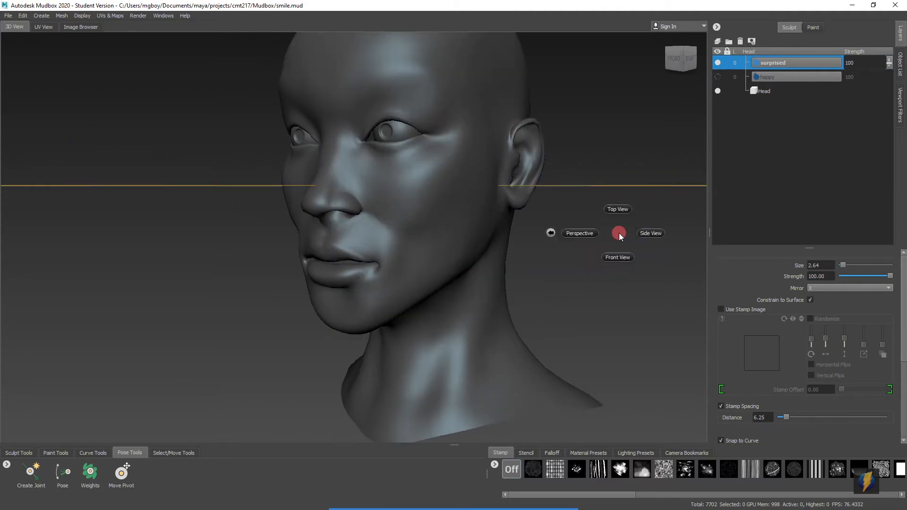
left_click(649, 234)
right_click_drag(251, 284, 605, 298, "alt")
right_click_drag(266, 255, 591, 258, "alt")
middle_click_drag(462, 272, 526, 248, "alt")
right_click_drag(421, 259, 470, 258, "alt")
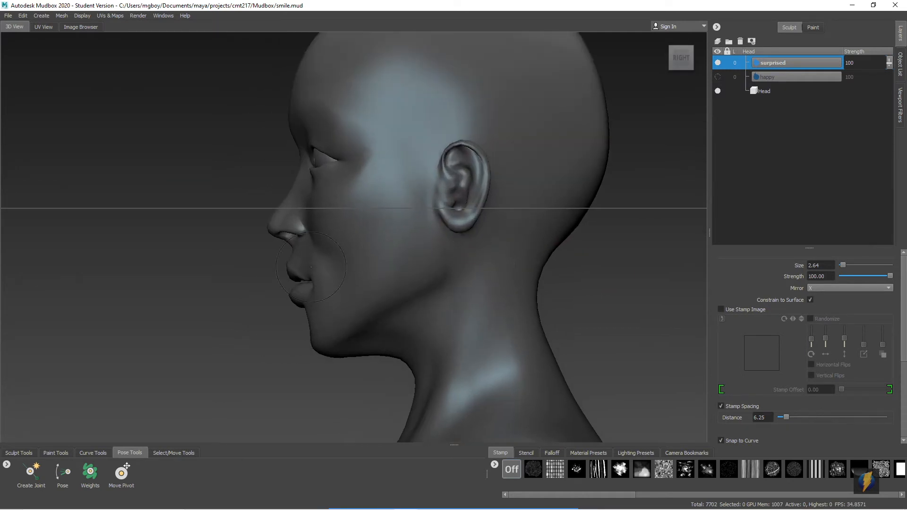
Step: Create a joint at the jaw hinge just below the ear, extending its influence forward over the face
left_click(32, 475)
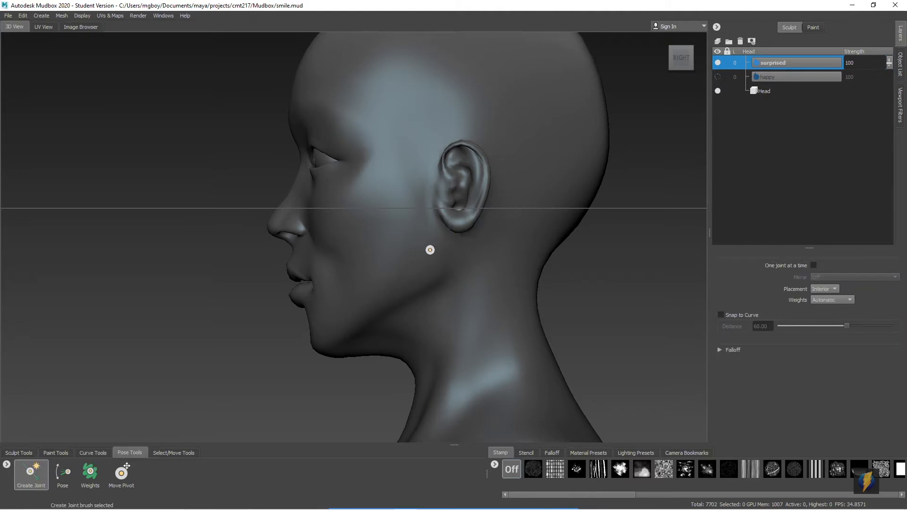
scroll(433, 236, "up", 2)
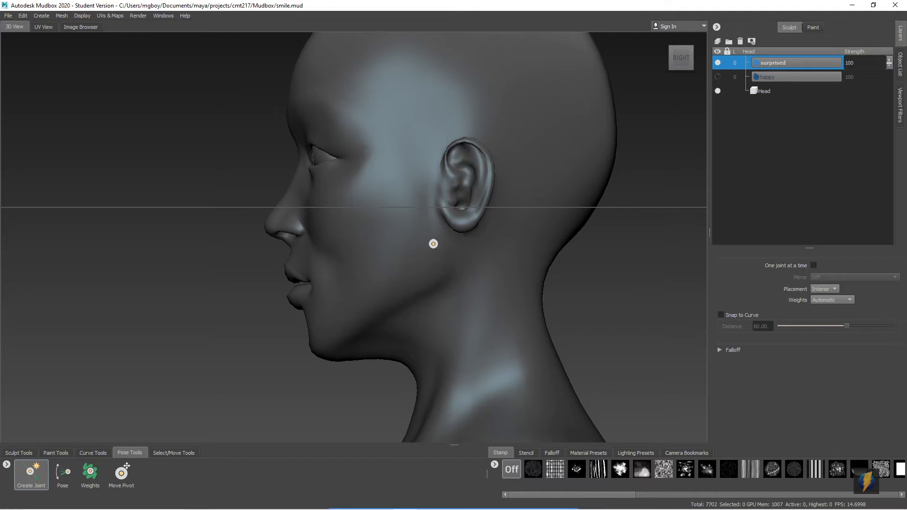
left_click(434, 243)
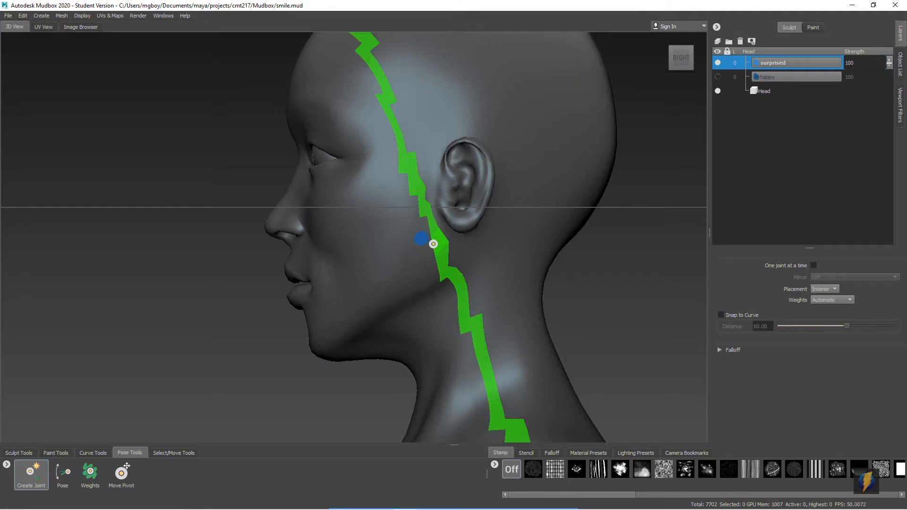
left_click_drag(401, 251, 348, 271)
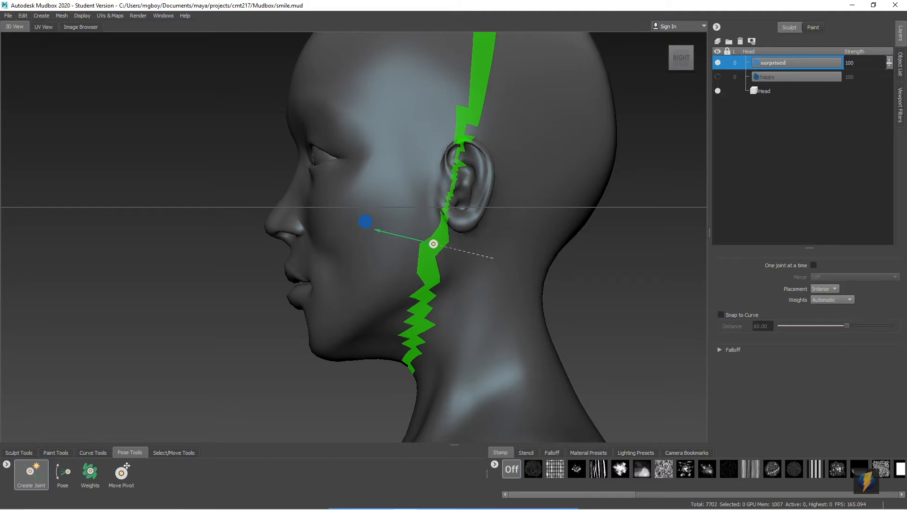
left_click_drag(374, 230, 373, 229)
scroll(469, 265, "down", 3)
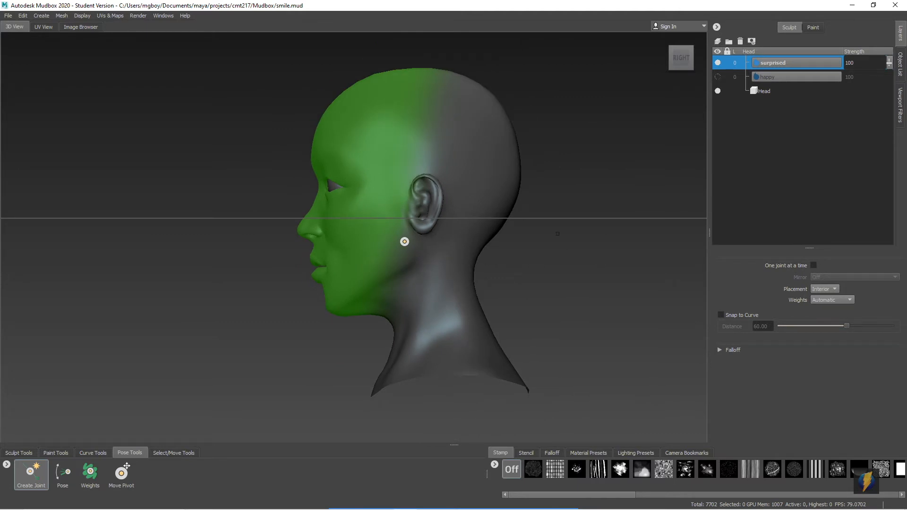
Step: Return to a three-quarter perspective view of the head to check the new joint's weighted area
right_click_drag(557, 234, 445, 229)
left_click_drag(444, 230, 397, 246, "alt")
right_click_drag(397, 247, 497, 253, "alt")
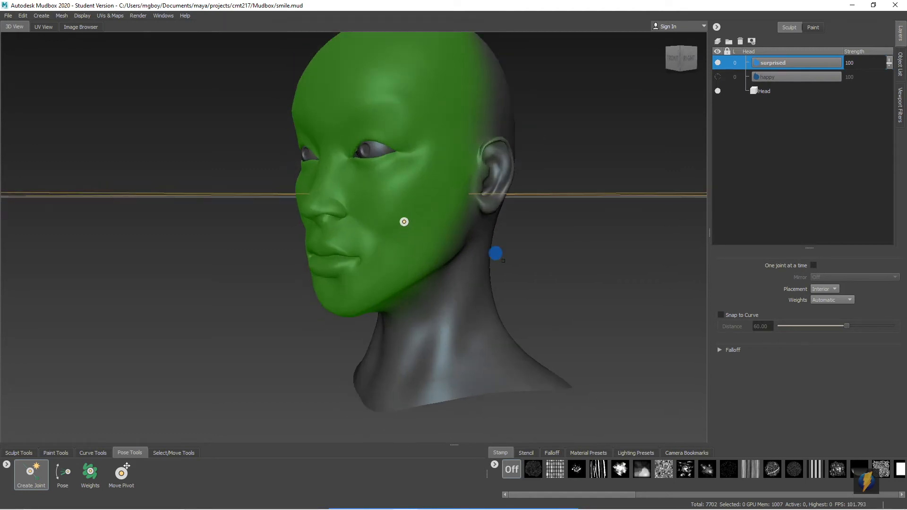
left_click_drag(497, 253, 498, 261, "alt")
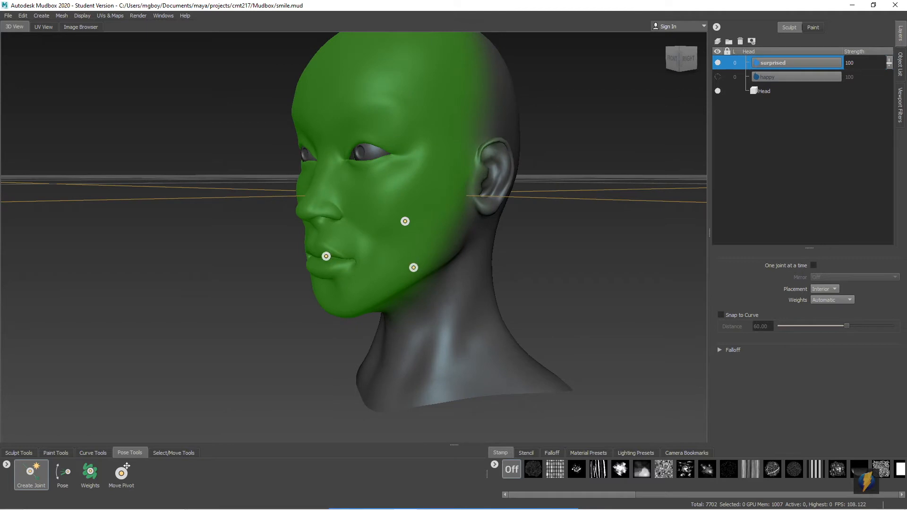
Step: Try rotating the face about the new joint with the Pose tool from the side and front, undoing each rotation
left_click(63, 478)
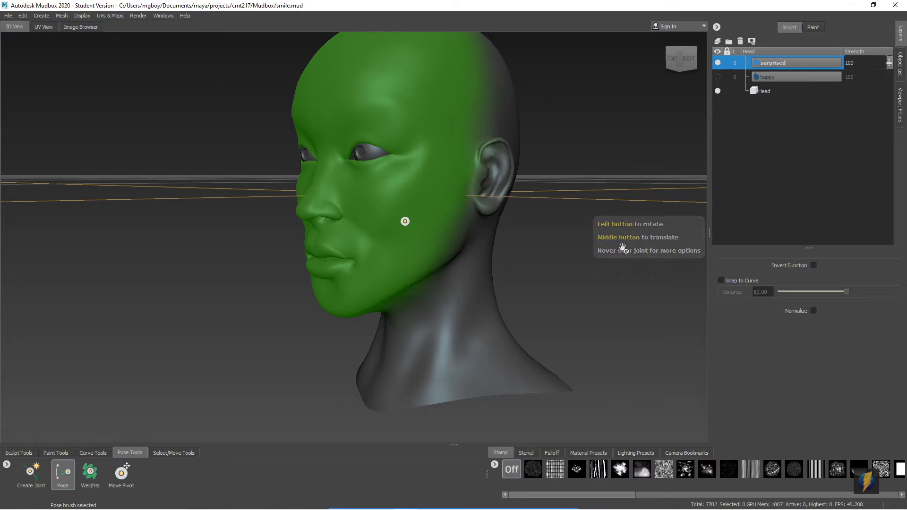
left_click_drag(559, 291, 478, 285, "alt")
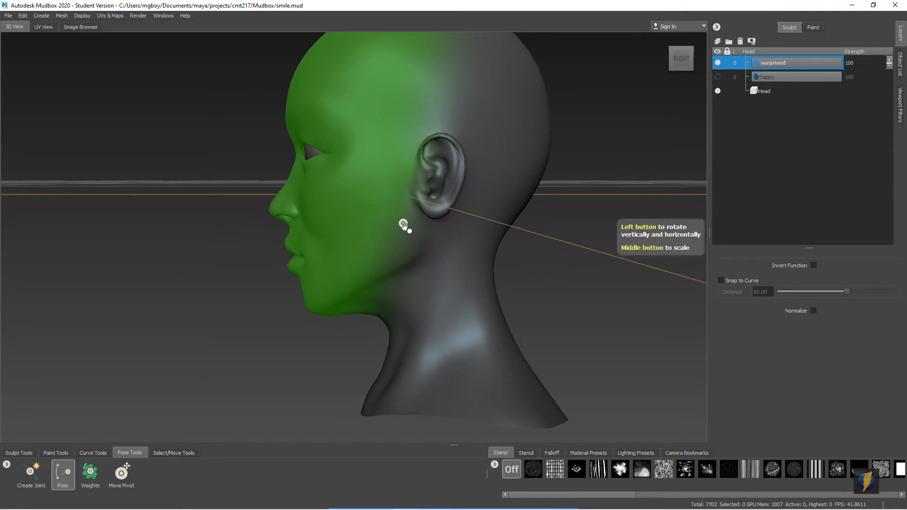
left_click_drag(404, 225, 355, 239)
key("ctrl+z")
left_click_drag(405, 226, 377, 182)
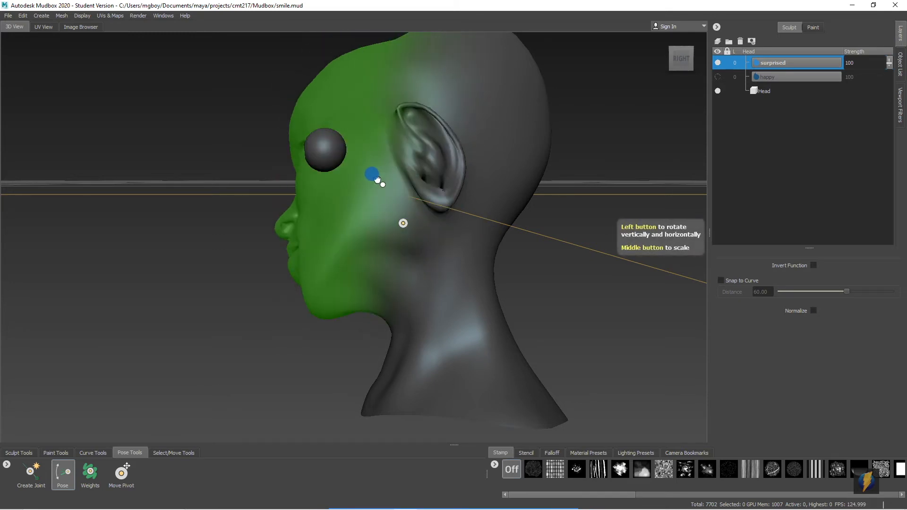
key("ctrl+z")
left_click_drag(377, 242, 515, 255, "alt")
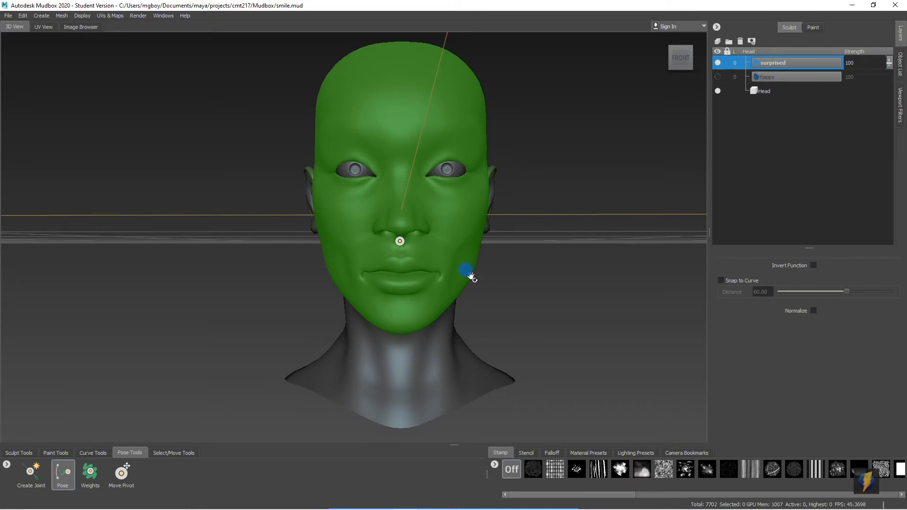
left_click_drag(398, 239, 397, 194)
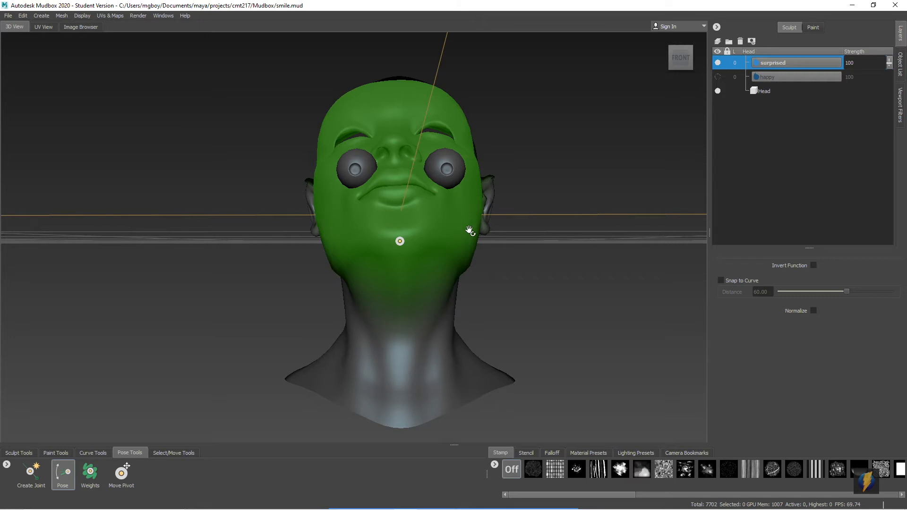
key("ctrl+z")
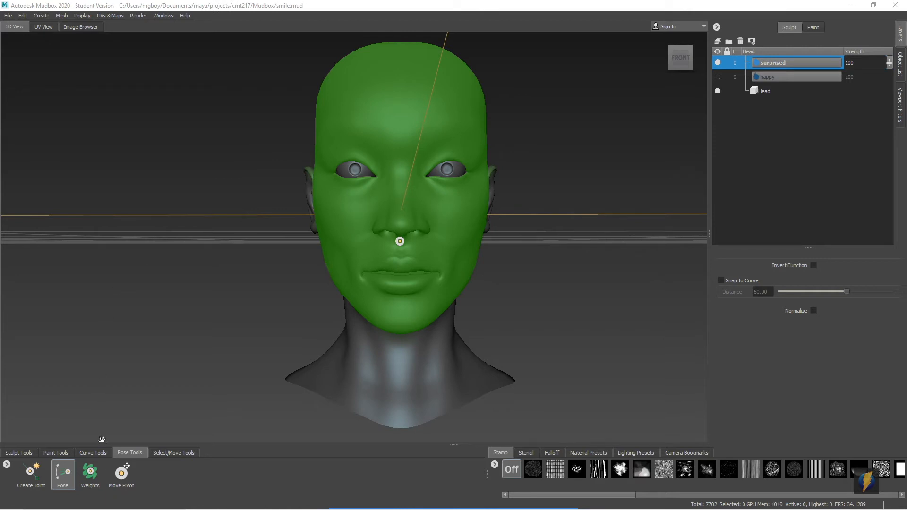
Step: Activate the Weights brush and try an unmirrored stroke on the back of the head, undoing it
left_click(91, 472)
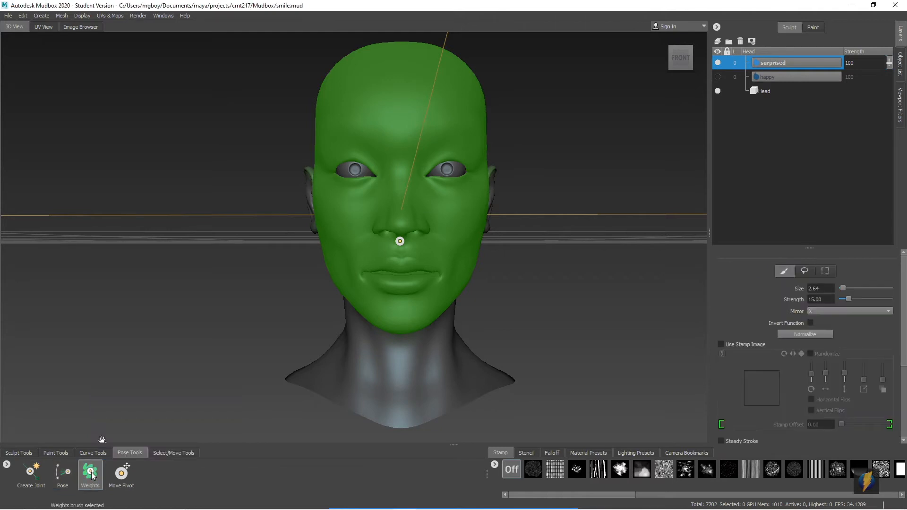
left_click_drag(383, 210, 557, 228, "alt")
mouse_move(318, 122)
left_mouse_down()
mouse_move(323, 184)
mouse_move(314, 144)
mouse_move(328, 183)
mouse_move(320, 192)
mouse_move(332, 175)
left_mouse_up()
key("ctrl+z")
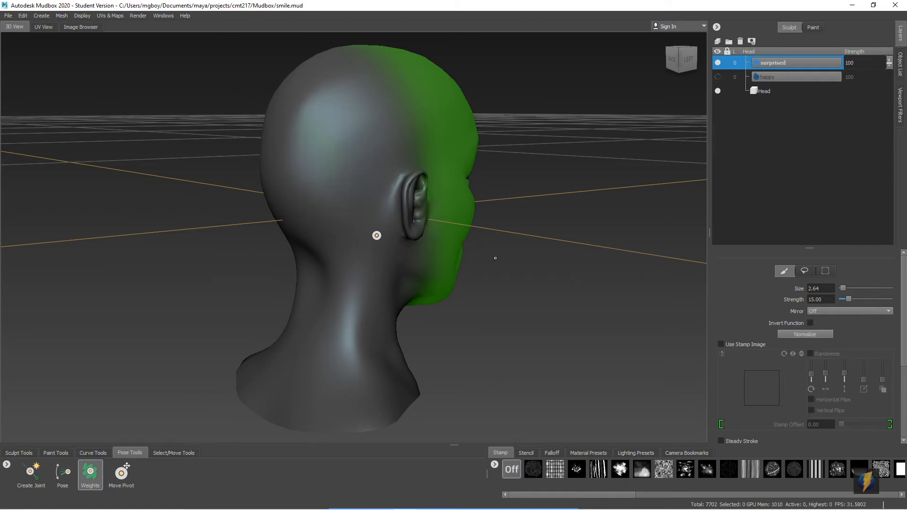
Step: Set the Weights brush's mirror option to X and erase the joint's weights from the scalp and upper forehead
left_click_drag(495, 258, 379, 270, "alt")
middle_click_drag(379, 271, 420, 284, "alt")
left_click_drag(420, 284, 400, 252, "alt")
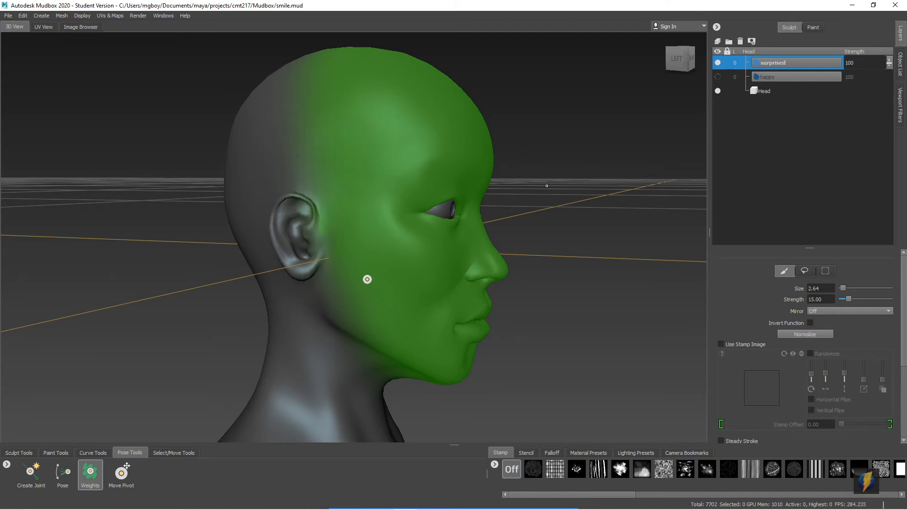
left_click(850, 311)
left_click(857, 321)
mouse_move(314, 174)
left_mouse_down("ctrl")
mouse_move(286, 154)
mouse_move(405, 90)
mouse_move(357, 65)
mouse_move(331, 68)
left_mouse_up("ctrl")
mouse_move(416, 135)
left_mouse_down("alt")
mouse_move(340, 175)
mouse_move(458, 187)
mouse_move(387, 146)
mouse_move(376, 95)
mouse_move(316, 75)
mouse_move(297, 134)
mouse_move(304, 140)
mouse_move(407, 115)
mouse_move(243, 162)
mouse_move(407, 130)
mouse_move(341, 105)
mouse_move(470, 121)
mouse_move(264, 121)
left_mouse_up("alt")
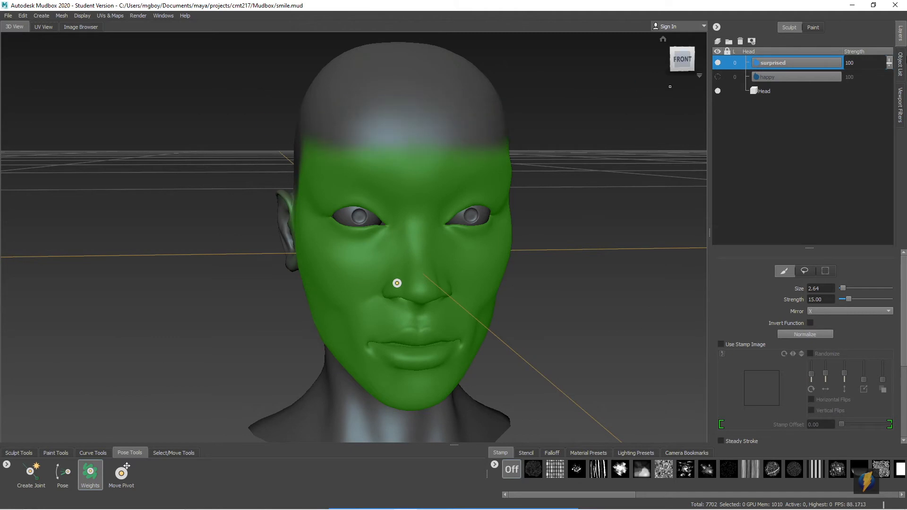
Step: Hide both eye meshes and erase the joint's weights from the face above the mouth, using brush size 1.31 around the upper lip
left_click(901, 65)
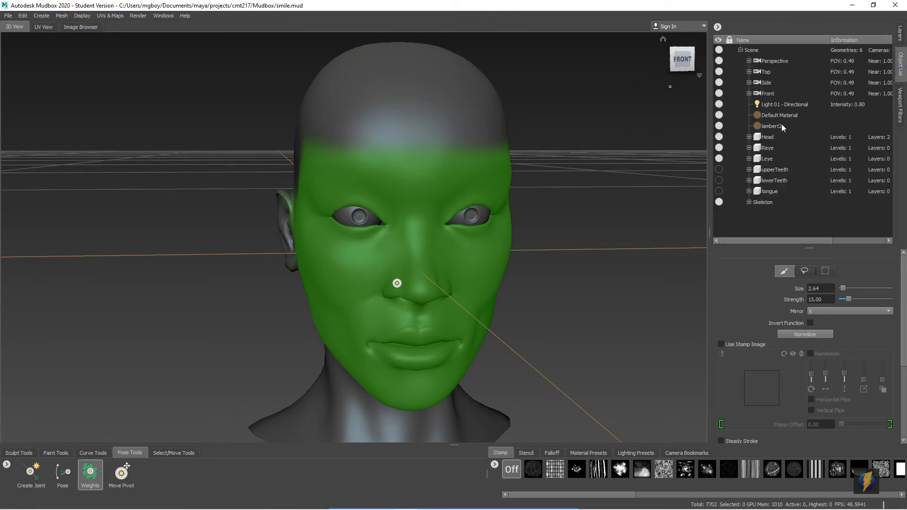
left_click(720, 159)
mouse_move(457, 266)
left_mouse_down("alt")
mouse_move(479, 259)
mouse_move(464, 255)
mouse_move(424, 197)
mouse_move(300, 146)
mouse_move(356, 219)
mouse_move(437, 228)
mouse_move(373, 222)
mouse_move(407, 216)
mouse_move(307, 142)
left_mouse_up("alt")
middle_click_drag(341, 221, 341, 179, "alt")
mouse_move(340, 179)
left_mouse_down("ctrl")
mouse_move(326, 203)
mouse_move(284, 218)
left_mouse_up("ctrl")
right_click_drag(281, 194, 305, 222, "alt")
key("b")
left_click_drag(464, 203, 464, 202)
mouse_move(430, 239)
left_mouse_down("ctrl")
mouse_move(362, 234)
mouse_move(352, 242)
left_mouse_up("ctrl")
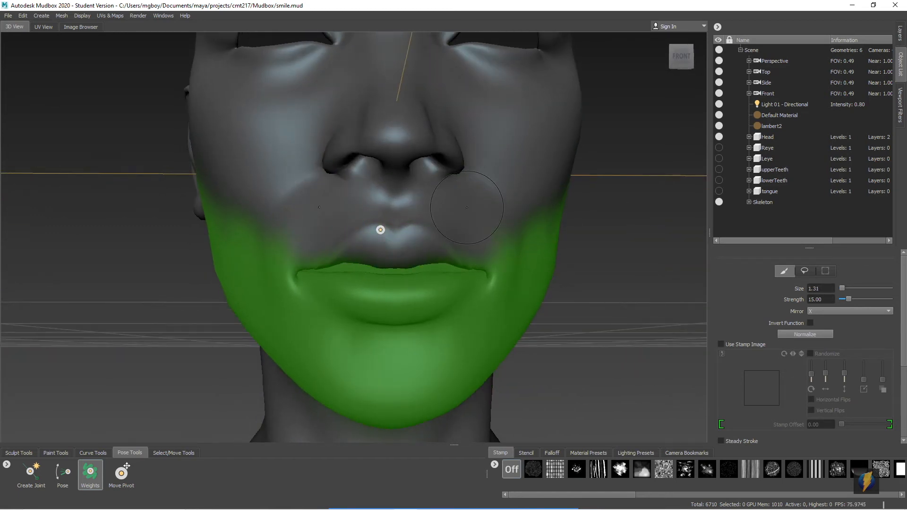
Step: Erase the remaining joint weights along the upper lip's edge with the Weights brush at size 0.81
right_click_drag(381, 229, 398, 229, "alt")
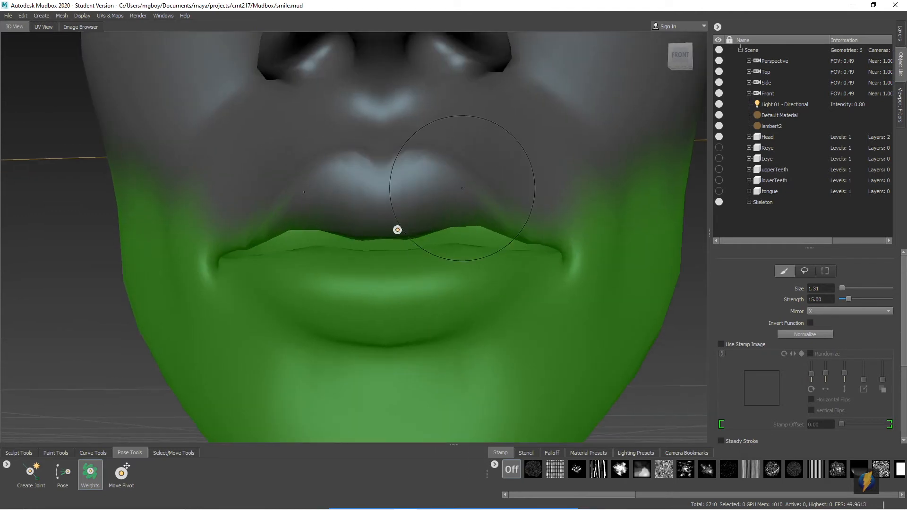
key("b")
left_click_drag(489, 165, 461, 162)
mouse_move(489, 201)
left_mouse_down("ctrl")
mouse_move(466, 206)
mouse_move(524, 218)
mouse_move(493, 210)
left_mouse_up("ctrl")
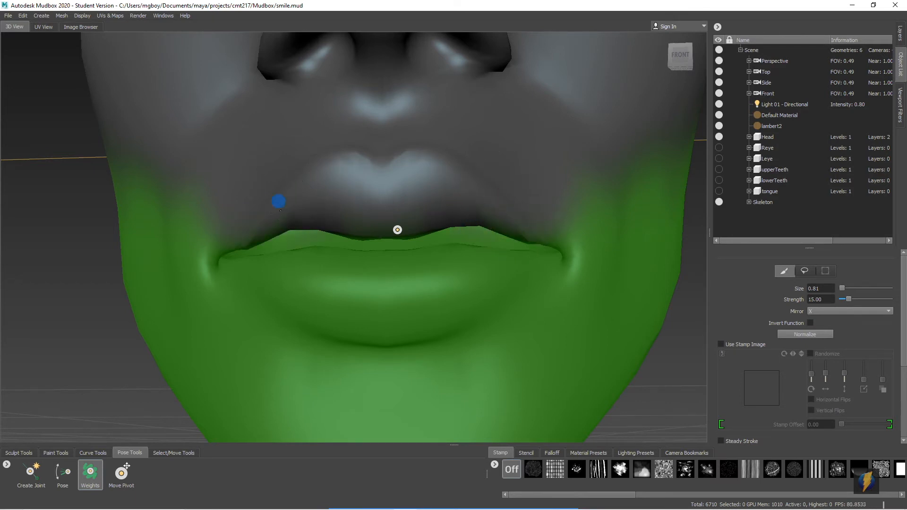
right_click_drag(294, 243, 316, 241, "alt")
left_click_drag(316, 241, 324, 239, "alt")
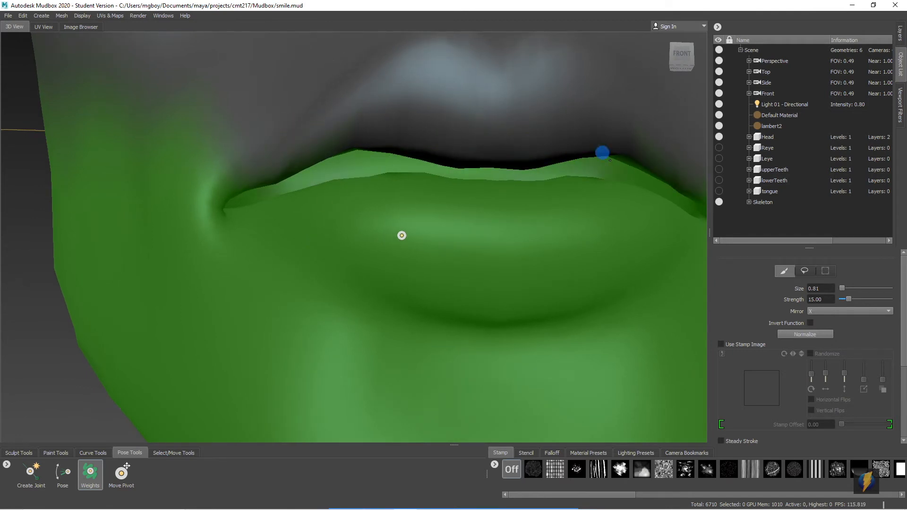
middle_click_drag(648, 129, 546, 167, "alt")
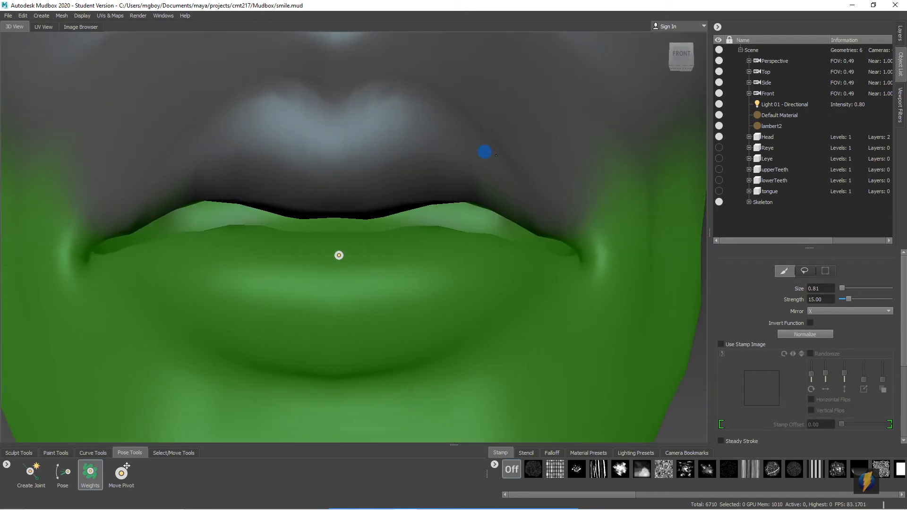
Step: Rotate the jaw downward about its joint with the Pose tool to open the mouth moderately
right_click_drag(533, 184, 276, 180, "alt")
mouse_move(276, 180)
left_mouse_down("alt")
mouse_move(369, 191)
mouse_move(331, 189)
mouse_move(338, 177)
mouse_move(276, 176)
mouse_move(269, 126)
mouse_move(369, 173)
mouse_move(354, 170)
mouse_move(415, 237)
mouse_move(236, 257)
mouse_move(162, 239)
mouse_move(459, 240)
mouse_move(305, 374)
left_mouse_up("alt")
left_click(62, 473)
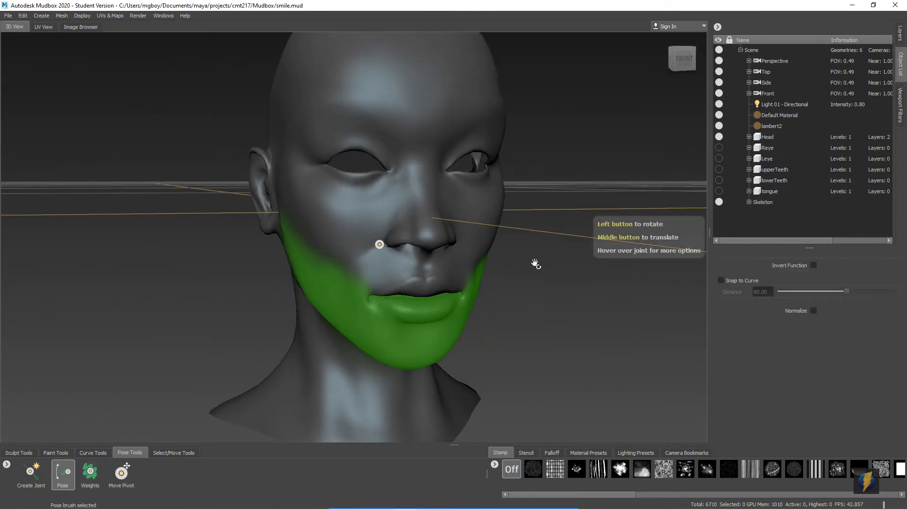
left_click_drag(537, 259, 496, 251, "alt")
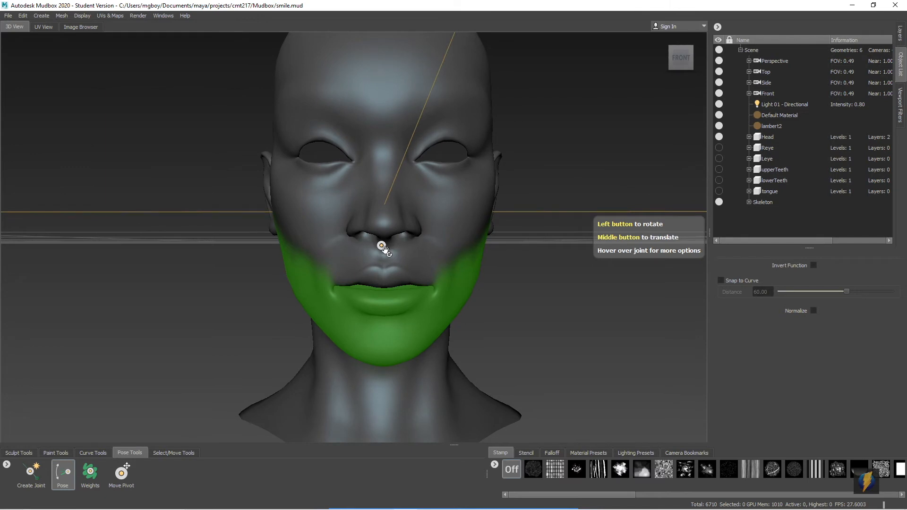
left_click_drag(379, 247, 382, 266)
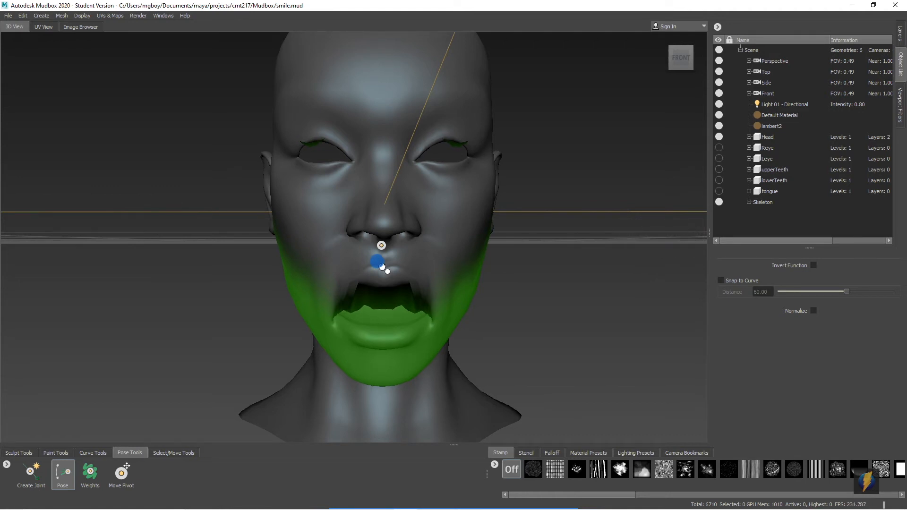
left_click_drag(382, 266, 383, 261)
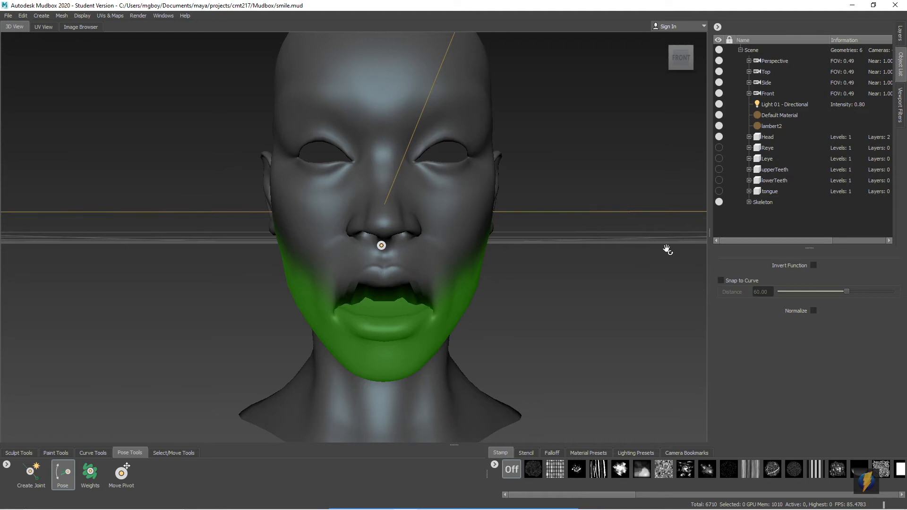
mouse_move(387, 237)
left_mouse_down("alt")
mouse_move(415, 203)
mouse_move(449, 211)
mouse_move(430, 215)
left_mouse_up("alt")
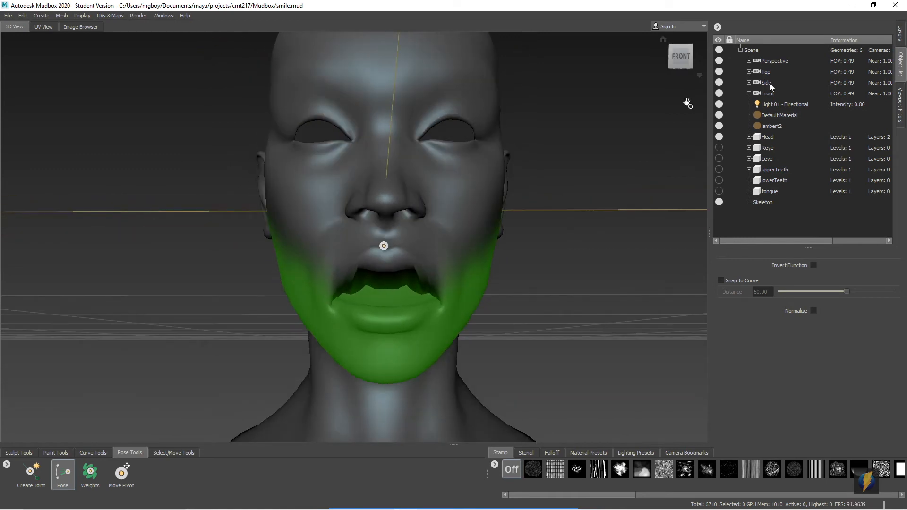
Step: Bring up the sculpt layers and activate the Smooth brush with the open mouth in view
left_click(900, 35)
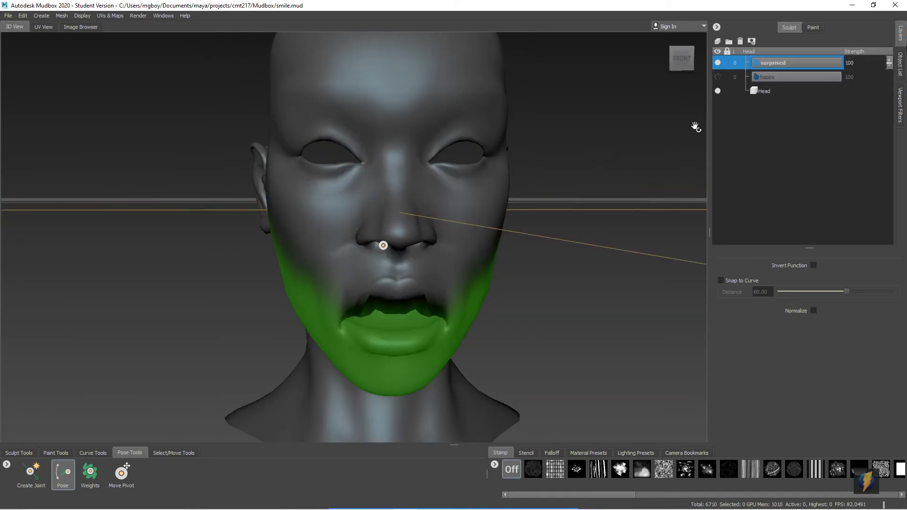
middle_click_drag(505, 174, 486, 172, "alt")
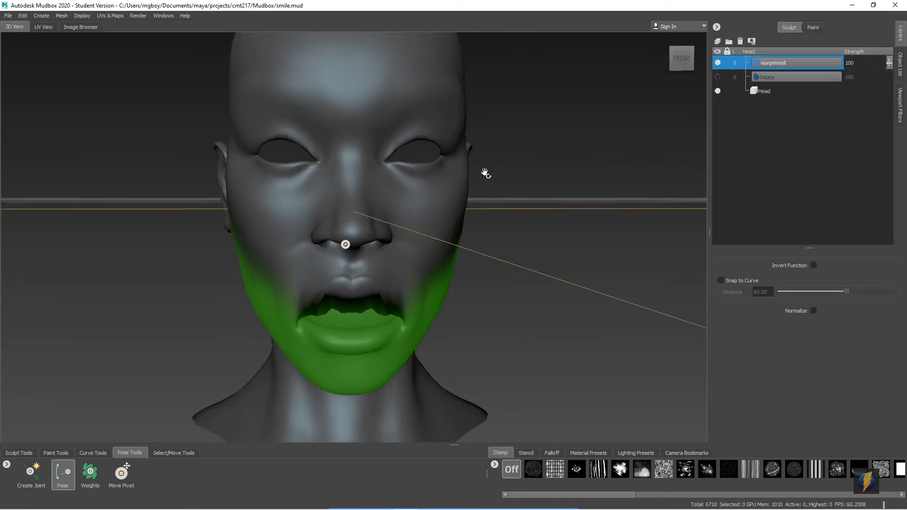
left_click(18, 453)
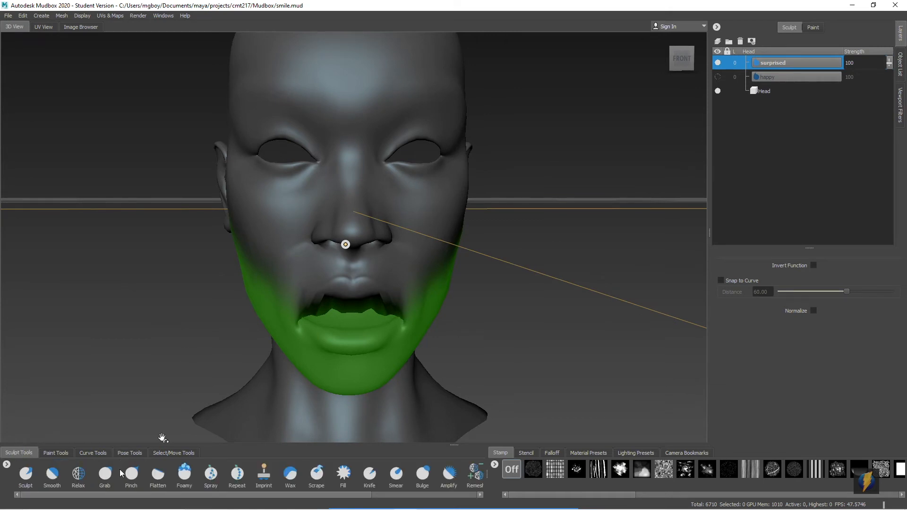
left_click(52, 473)
middle_click_drag(414, 325, 445, 326, "alt")
left_click_drag(445, 326, 446, 308, "alt")
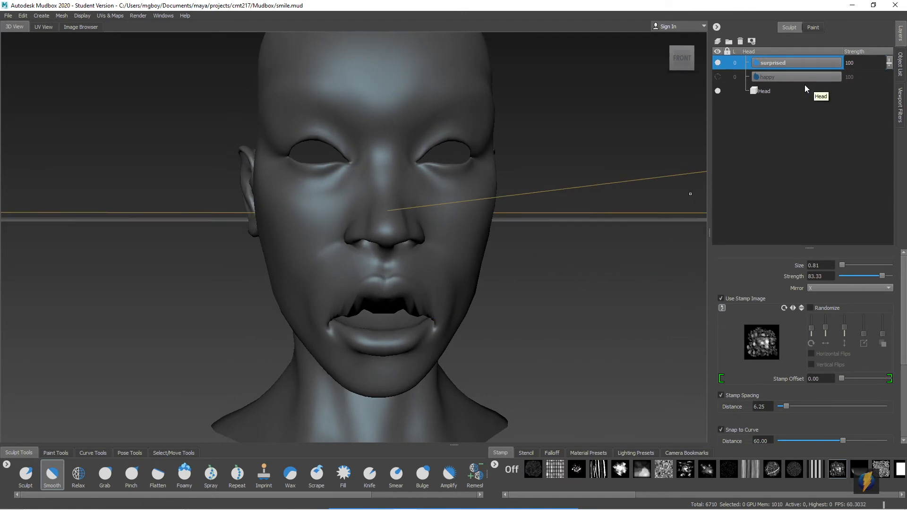
Step: Toggle the surprised layer's visibility to compare the open mouth with the closed one
left_click(718, 63)
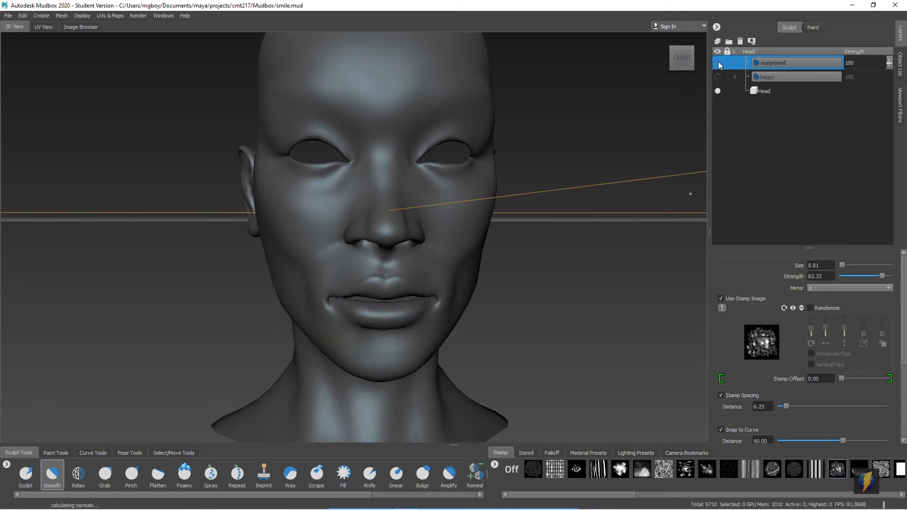
left_click(719, 63)
left_click(719, 63)
left_click(719, 63)
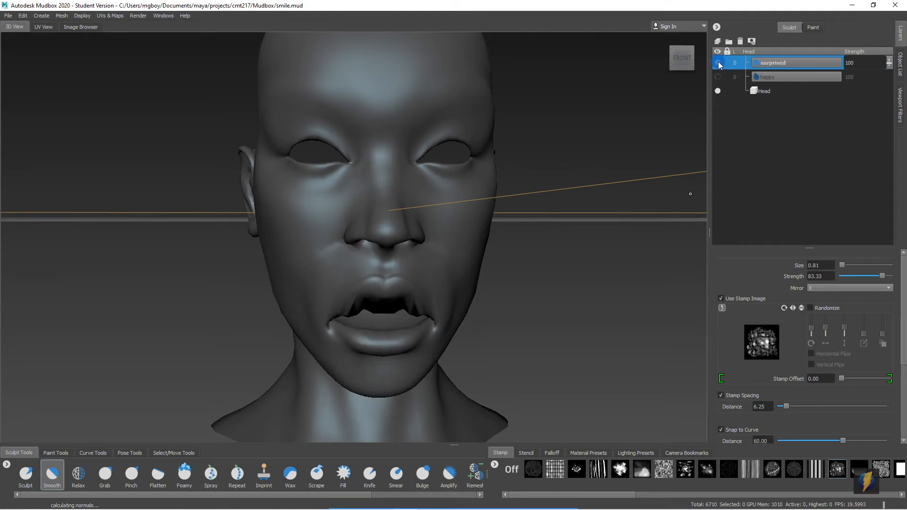
left_click(718, 63)
left_click(718, 63)
Step: Even out the jagged upper lip with the Relax brush at size 2.25 and strength 100 until the mouth opening is rounded
left_click_drag(466, 269, 461, 229, "alt")
right_click_drag(473, 234, 513, 238, "alt")
middle_click_drag(514, 238, 516, 257, "alt")
left_click_drag(515, 256, 513, 233, "alt")
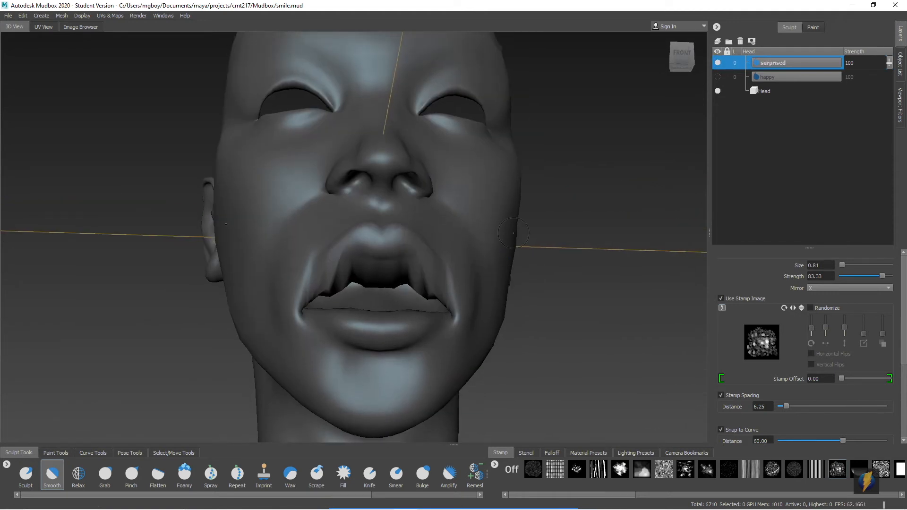
left_click(78, 474)
right_click_drag(361, 283, 442, 274, "alt")
key("b")
left_click_drag(398, 249, 428, 242)
mouse_move(397, 276)
left_mouse_down()
mouse_move(379, 269)
mouse_move(405, 260)
mouse_move(439, 302)
mouse_move(316, 288)
mouse_move(310, 277)
mouse_move(340, 263)
mouse_move(463, 290)
mouse_move(383, 286)
mouse_move(377, 305)
mouse_move(369, 280)
mouse_move(378, 222)
mouse_move(348, 214)
mouse_move(332, 217)
mouse_move(298, 253)
mouse_move(325, 268)
mouse_move(411, 274)
mouse_move(356, 251)
mouse_move(494, 251)
mouse_move(348, 257)
mouse_move(339, 270)
left_mouse_up()
middle_click_drag(339, 270, 339, 293, "alt")
right_click_drag(339, 292, 310, 289, "alt")
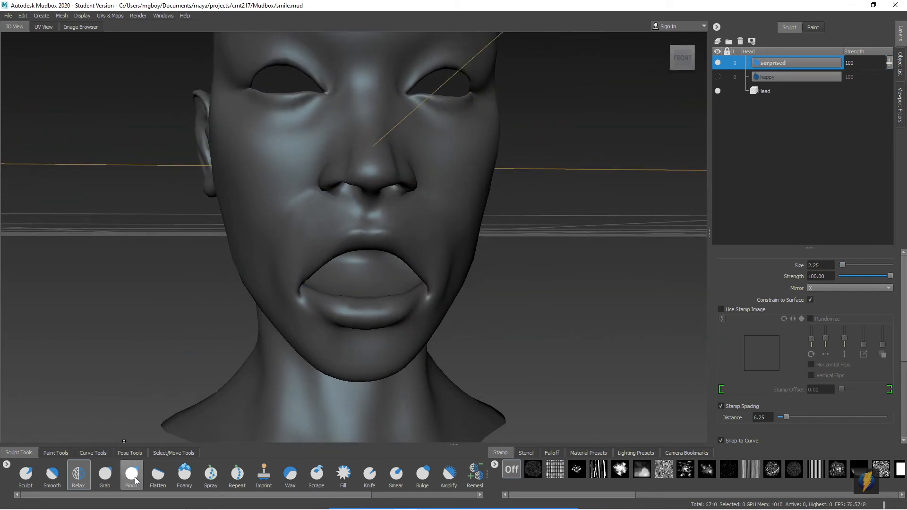
Step: Pull in the cheeks beside the mouth corners with the Grab tool at size 3.25 and strength 42.86
left_click(110, 483)
middle_click_drag(232, 358, 271, 355, "alt")
left_click_drag(272, 355, 271, 268, "alt")
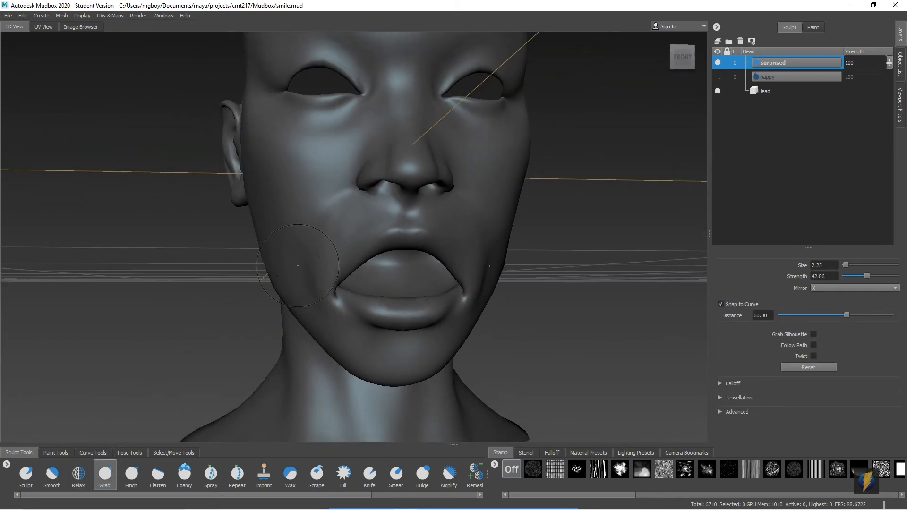
key("b")
mouse_move(325, 253)
left_mouse_down()
mouse_move(318, 245)
mouse_move(335, 245)
left_mouse_up()
mouse_move(330, 276)
left_mouse_down()
mouse_move(318, 246)
mouse_move(318, 257)
mouse_move(486, 272)
mouse_move(491, 282)
mouse_move(480, 277)
left_mouse_up()
left_click_drag(587, 277, 458, 277, "alt")
right_click_drag(543, 285, 330, 274, "alt")
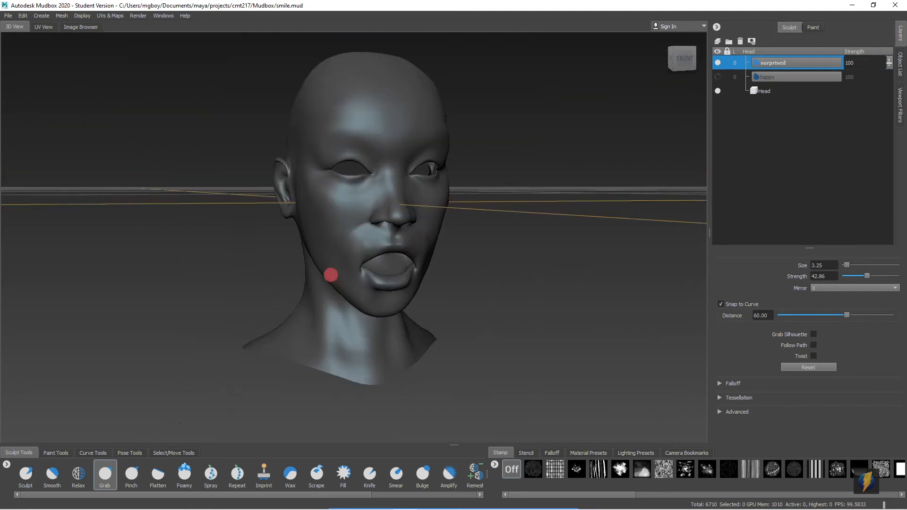
left_click_drag(373, 281, 370, 280, "alt")
right_click_drag(324, 309, 326, 286, "alt")
middle_click_drag(336, 289, 326, 301, "alt")
left_click_drag(344, 309, 339, 296, "alt")
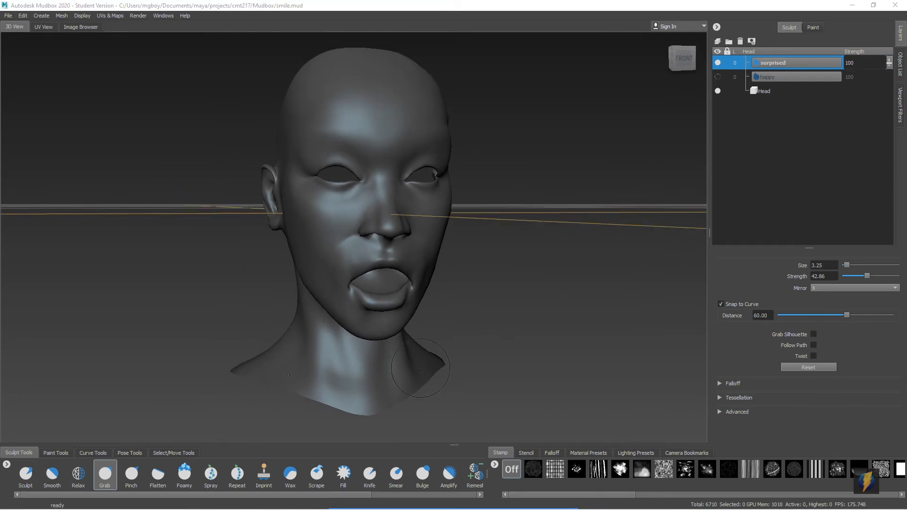
Step: Turn the surprised layer off and on again to check the overall change to the face
left_click(130, 453)
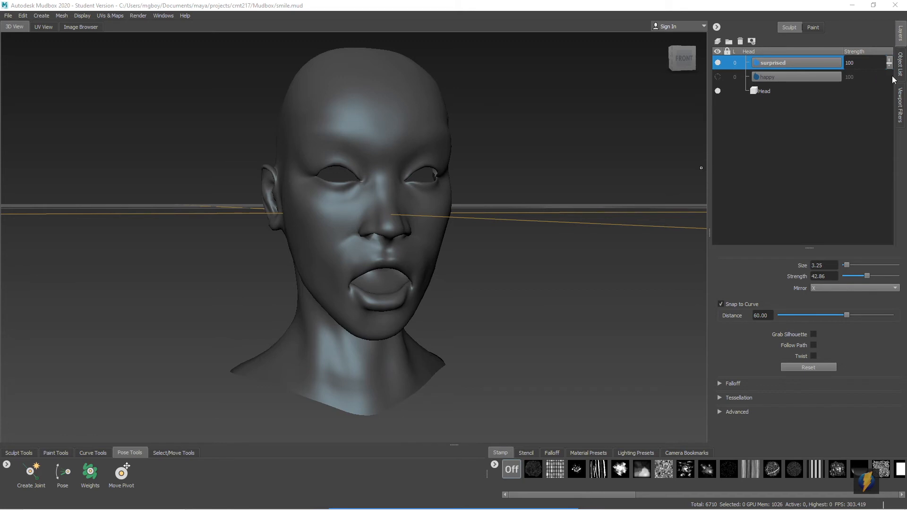
left_click(14, 453)
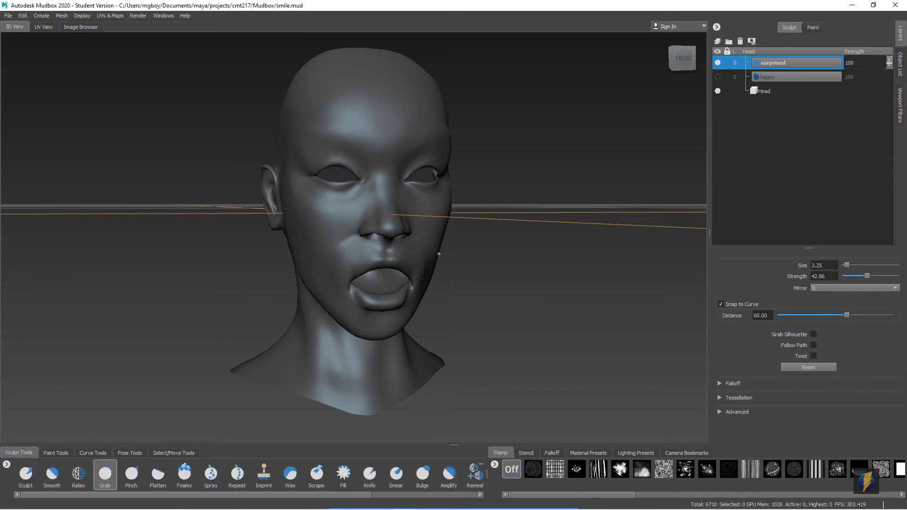
left_click(718, 61)
left_click(718, 61)
Step: Pull the cheeks slightly downward beside the nose with the Grab tool at size 3.25
left_click_drag(498, 223, 465, 203, "alt")
right_click_drag(466, 203, 464, 243, "alt")
mouse_move(463, 242)
left_mouse_down("alt")
mouse_move(483, 240)
mouse_move(445, 240)
left_mouse_up("alt")
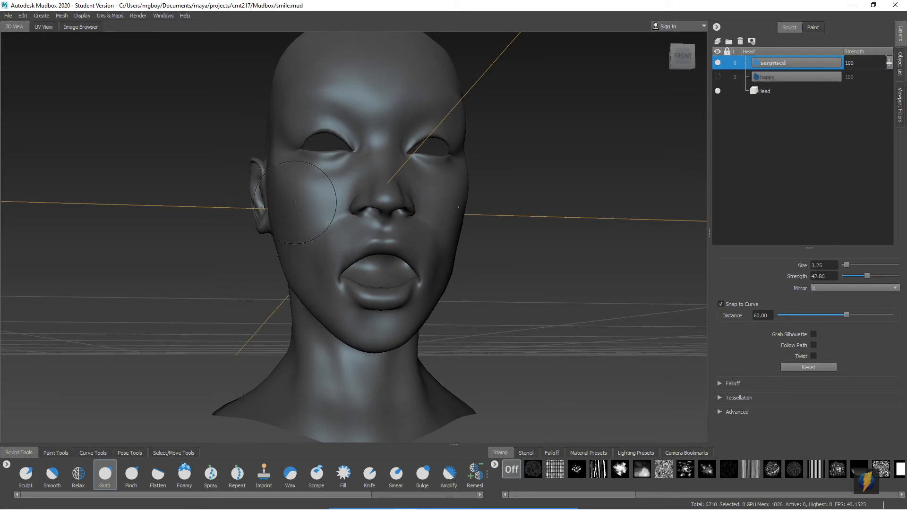
left_click_drag(332, 209, 325, 227)
left_click_drag(407, 251, 428, 233, "alt")
middle_click_drag(429, 229, 427, 241, "alt")
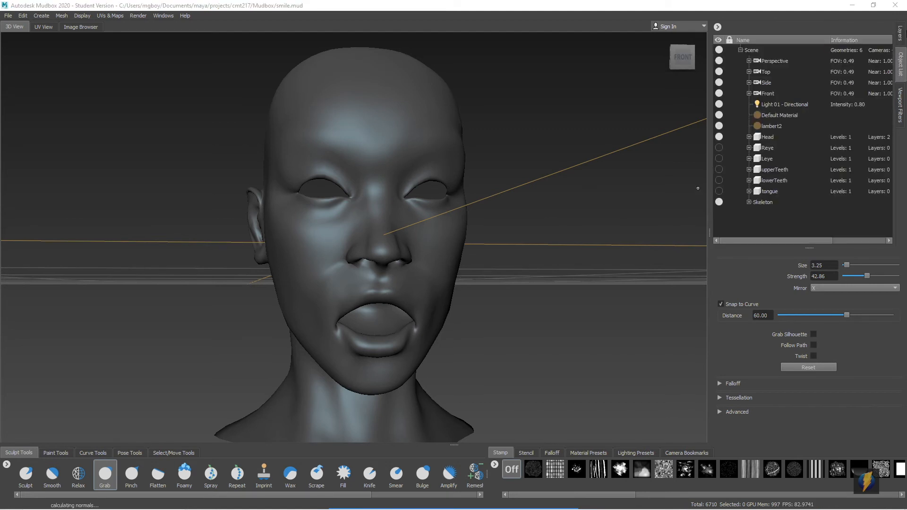
Step: Make the head the active object with a Sculpt stroke on its forehead so its layers are listed, and undo the stroke
left_click(901, 33)
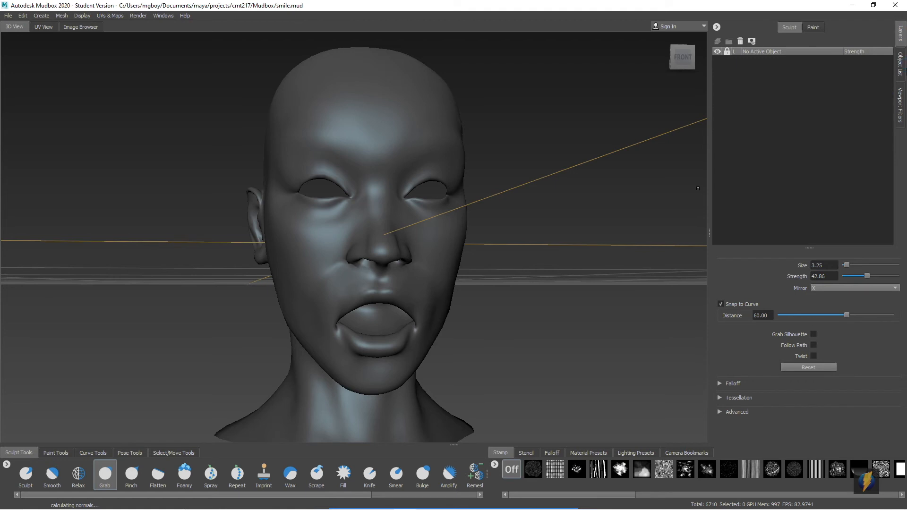
left_click(901, 66)
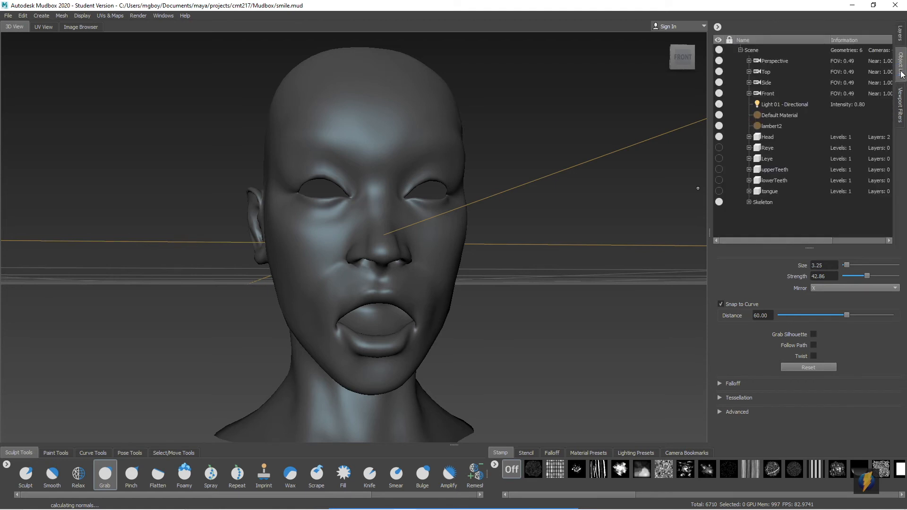
left_click(900, 33)
left_click(26, 474)
left_click(372, 98)
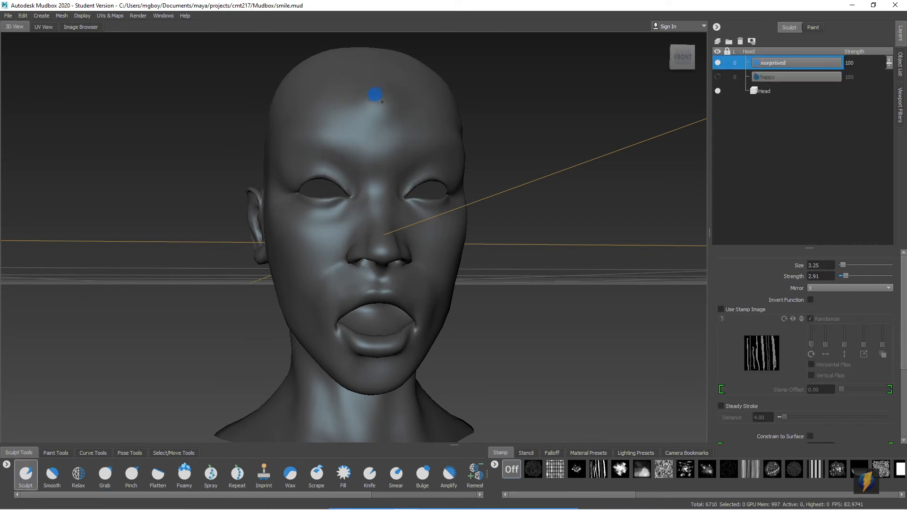
key("ctrl+z")
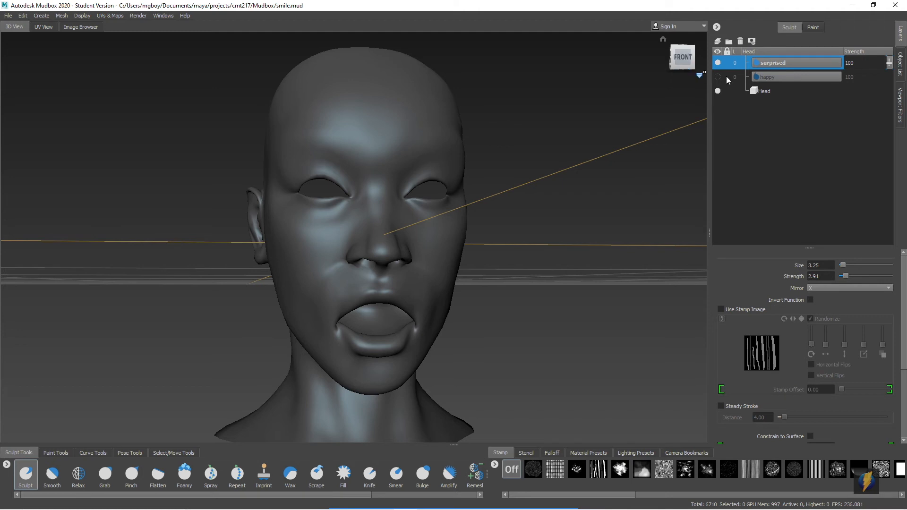
Step: Hide the surprised layer to return the head to its neutral expression
left_click(719, 62)
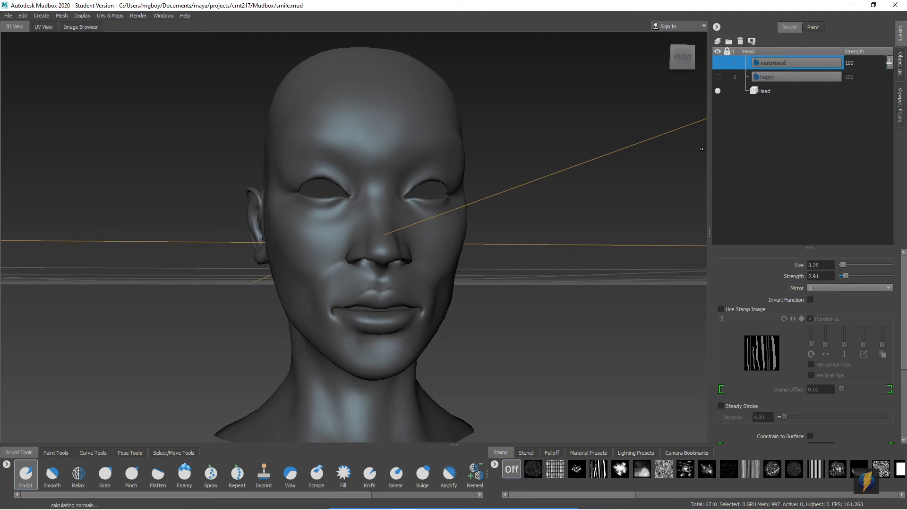
left_click_drag(582, 197, 580, 190, "alt")
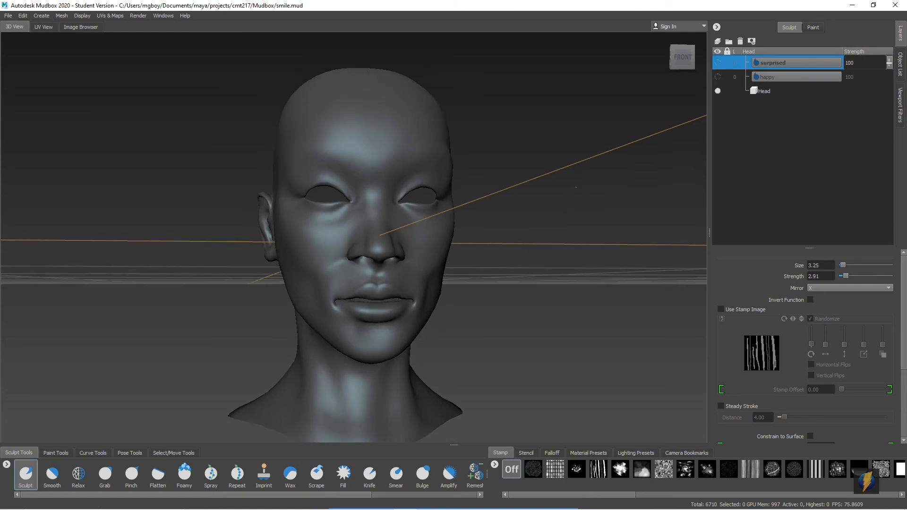
middle_click_drag(527, 196, 522, 168, "alt")
left_click_drag(522, 168, 538, 170, "alt")
middle_click_drag(557, 184, 581, 184, "alt")
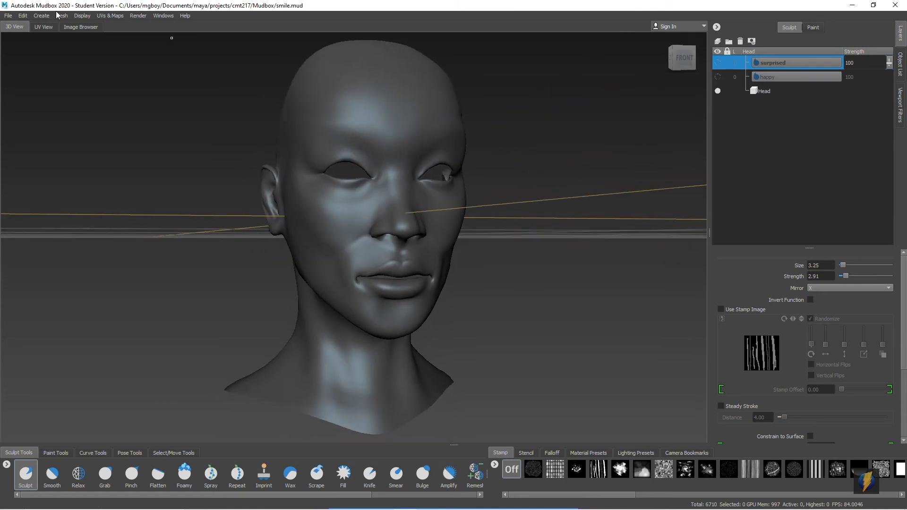
left_click(9, 16)
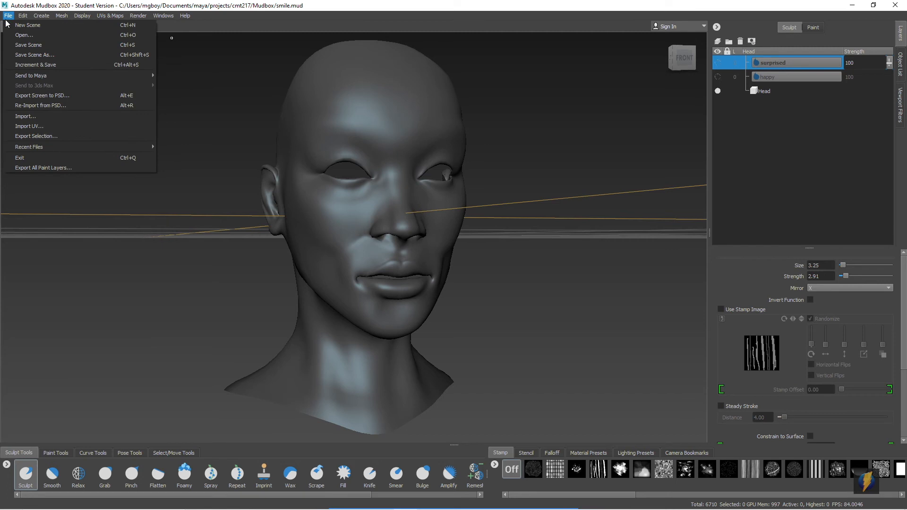
mouse_move(16, 76)
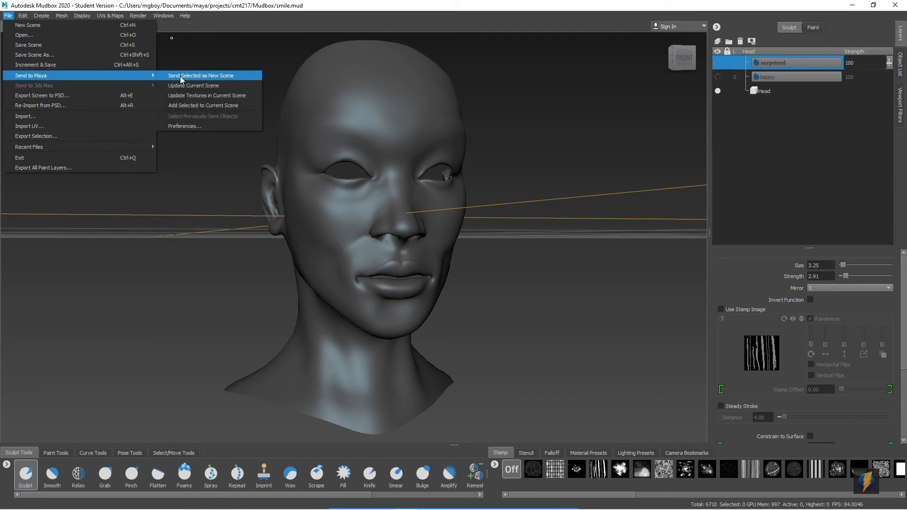
left_click(208, 76)
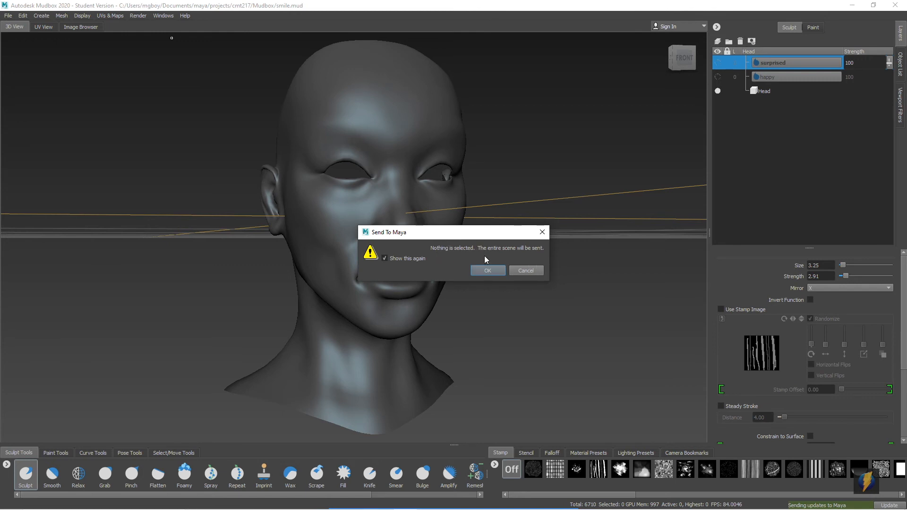
left_click(523, 270)
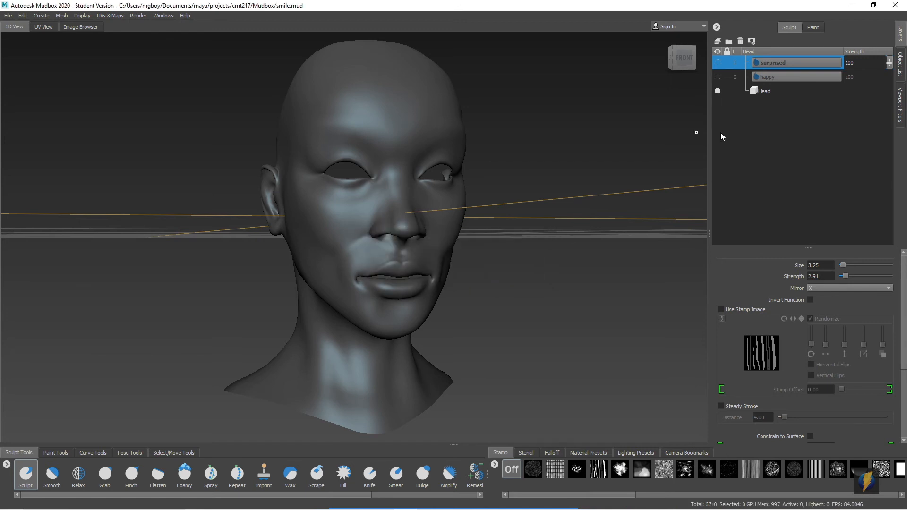
Step: Send only the Head mesh to Maya as a new scene, discarding the changes to Maya's untitled scene
left_click(901, 65)
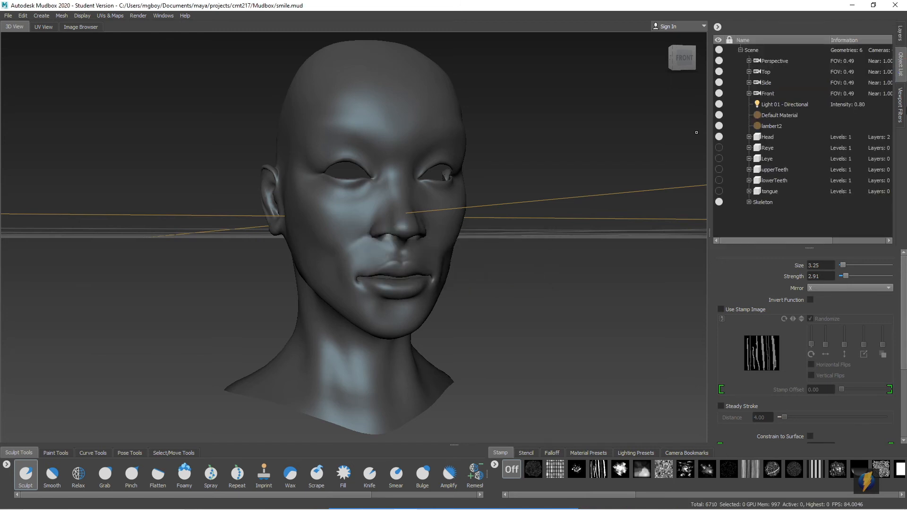
left_click(778, 140)
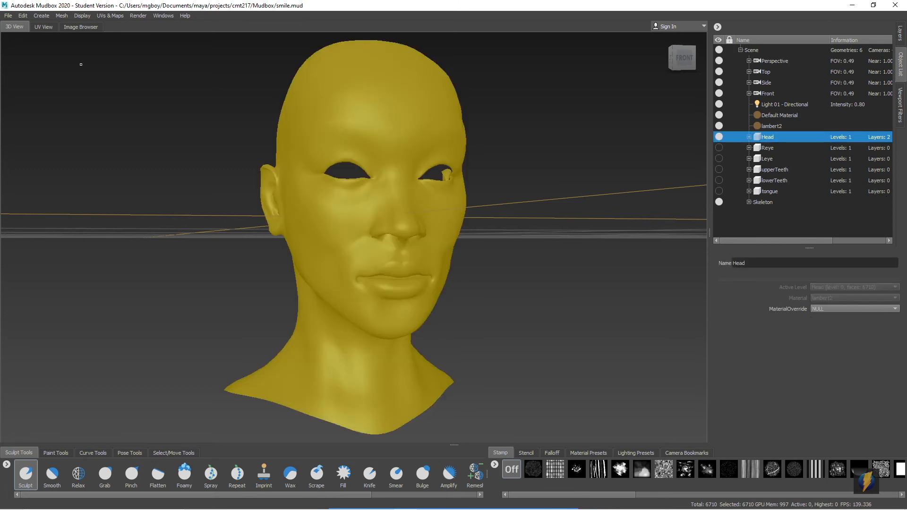
left_click(8, 16)
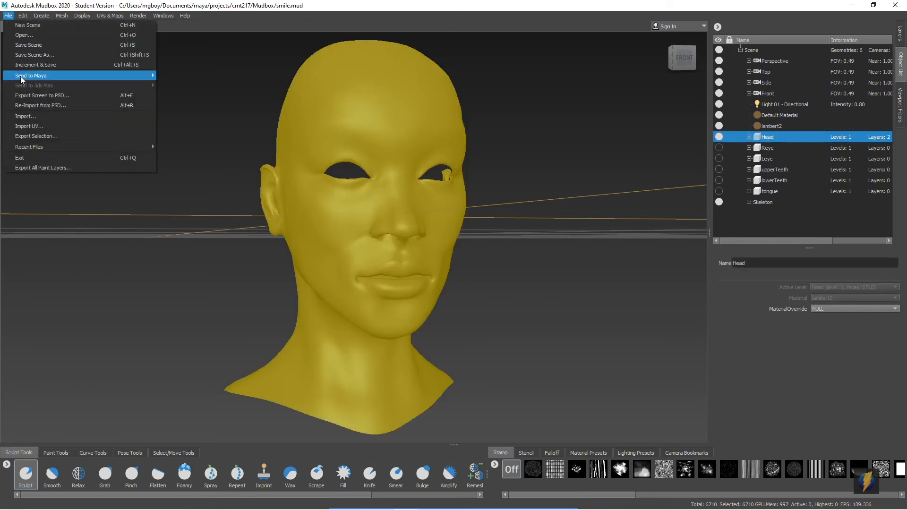
mouse_move(61, 78)
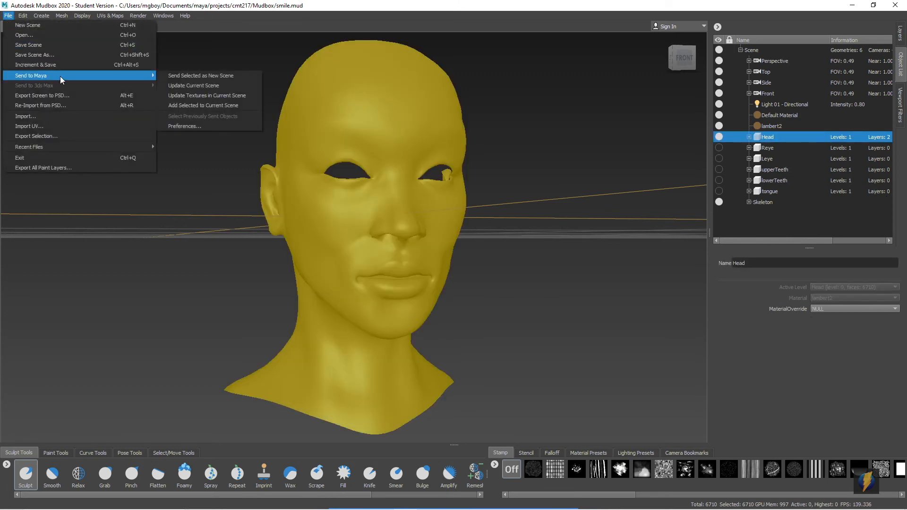
left_click(217, 74)
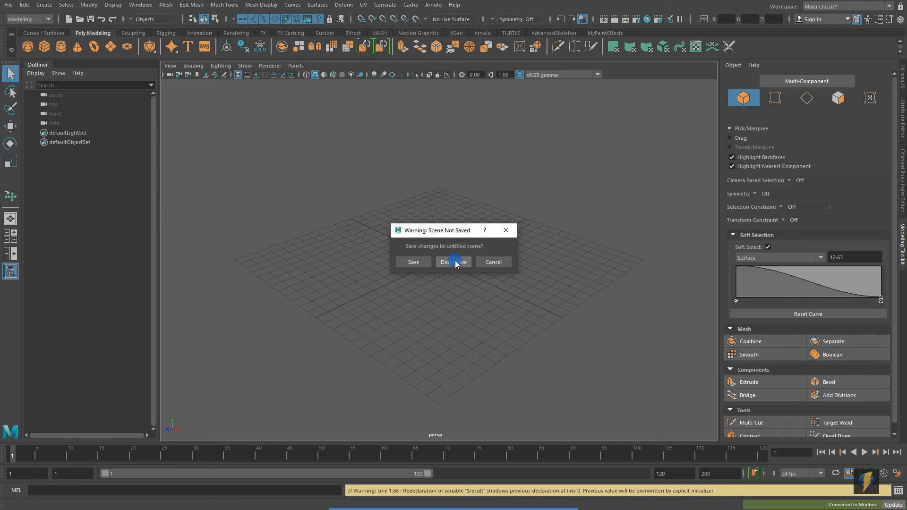
left_click(455, 260)
Step: Switch the head to vertex mode and select a single vertex at the centre just below the lower lip
left_click_drag(524, 256, 490, 235, "alt")
right_click_drag(578, 232, 440, 226, "alt")
left_click_drag(441, 228, 411, 237, "alt")
left_click(441, 228)
right_click_drag(411, 236, 426, 252, "alt")
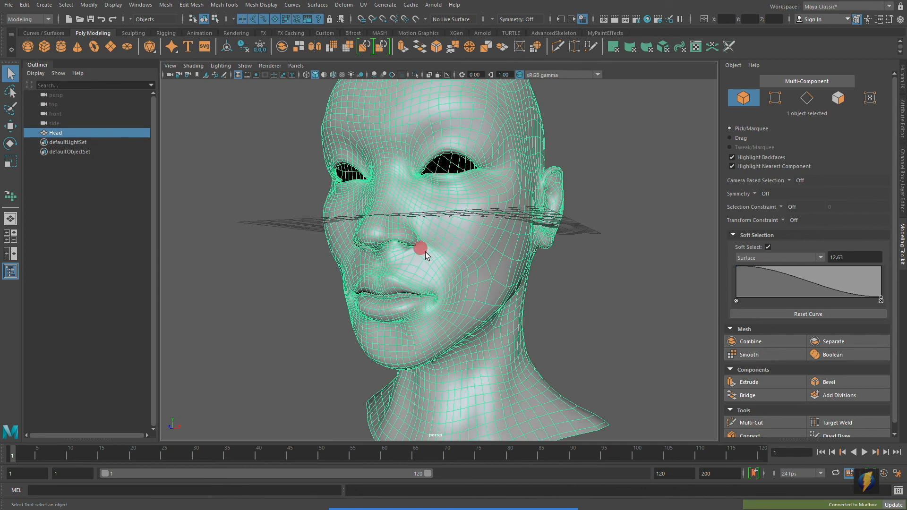
left_click_drag(406, 227, 439, 213, "alt")
right_click_drag(438, 210, 393, 208)
right_click_drag(451, 268, 477, 309, "alt")
left_click_drag(453, 299, 463, 301, "alt")
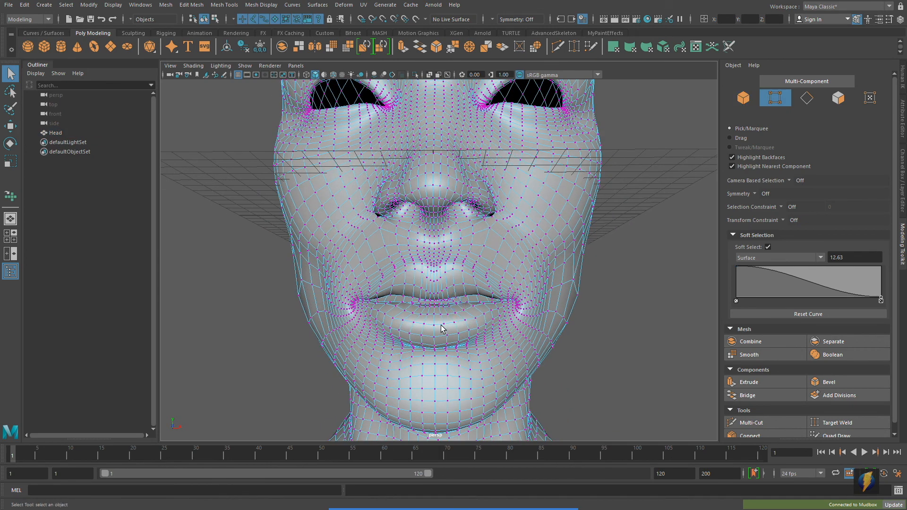
left_click(433, 347)
left_click(429, 348)
left_click_drag(448, 345, 440, 312, "alt")
Step: Compare the vertex selection with soft selection off and on, leave it on, and set its falloff mode to Volume
left_click(767, 247)
left_click(768, 247)
left_click(767, 247)
left_click(768, 247)
left_click_drag(587, 254, 558, 238, "alt")
left_click(822, 257)
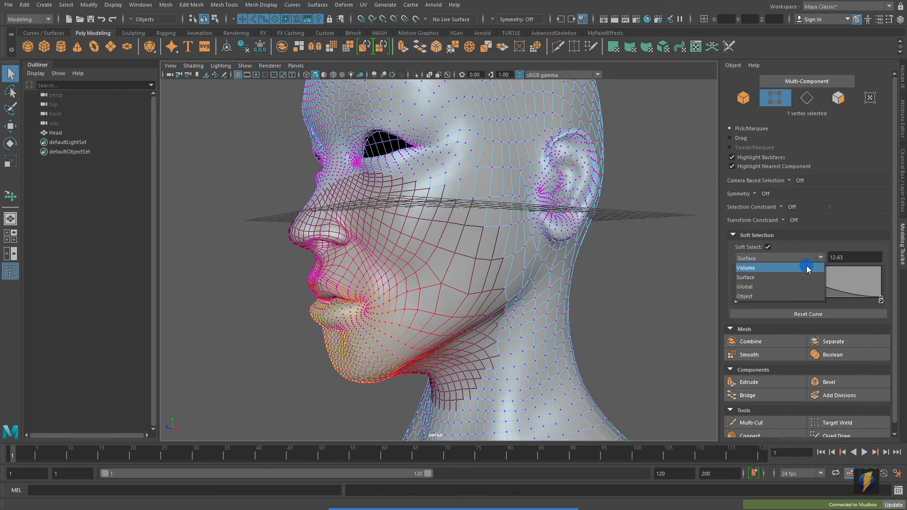
left_click(807, 268)
left_click_drag(671, 248, 715, 245, "alt")
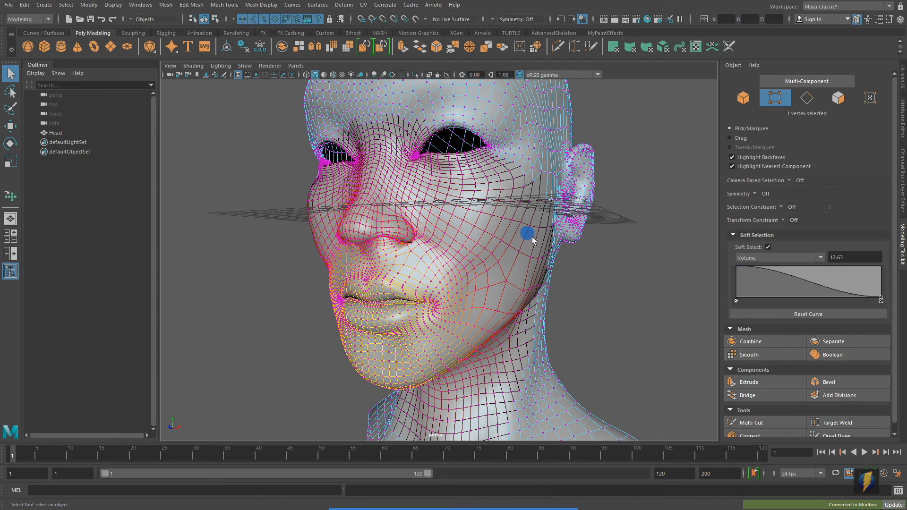
Step: Bring up the side view and move the Rotate tool's pivot to the jaw hinge just below the ear
left_click_drag(532, 239, 540, 229, "alt")
right_click_drag(540, 229, 456, 219, "alt")
left_click(10, 127)
left_click_drag(471, 244, 438, 248, "alt")
key("space")
key("space")
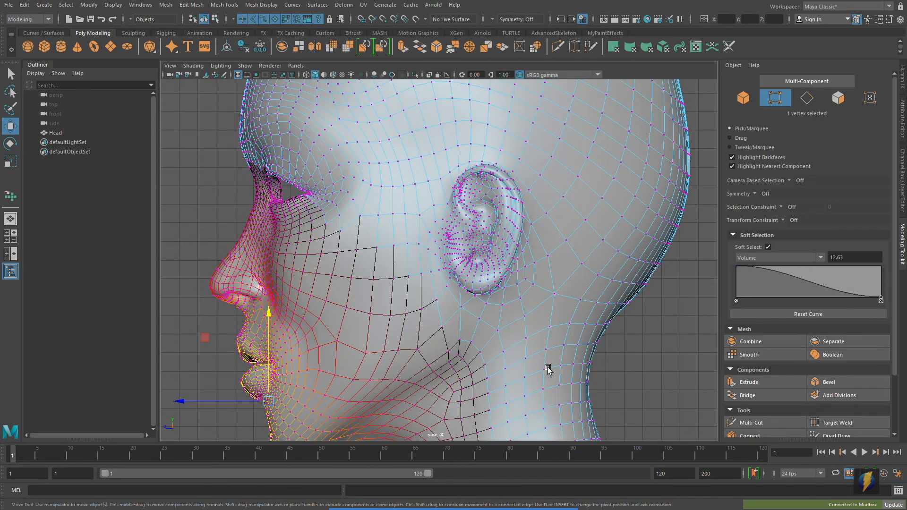
scroll(521, 301, "up", 2)
key("e")
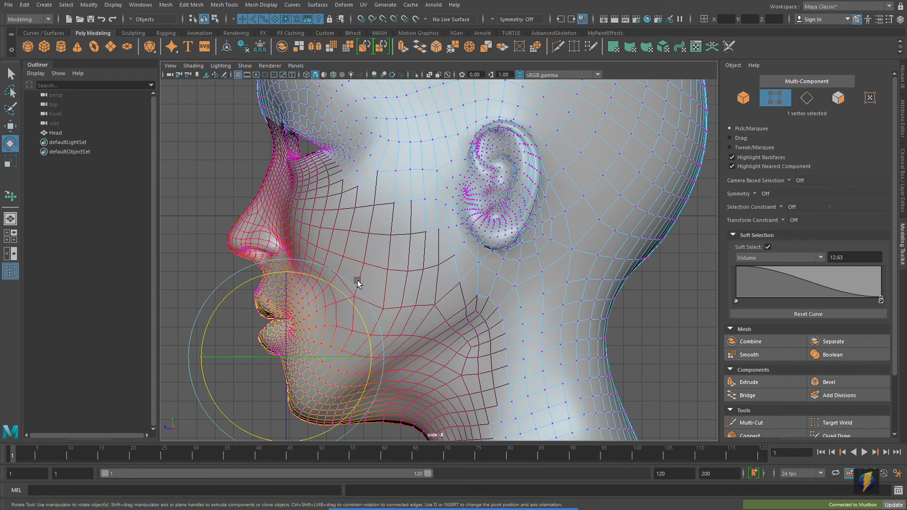
key("d")
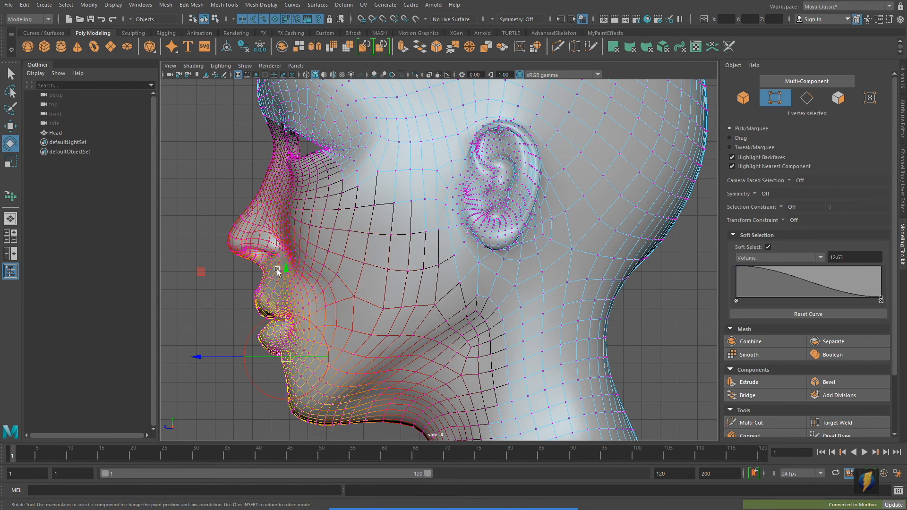
left_click_drag(200, 270, 390, 171)
key("d")
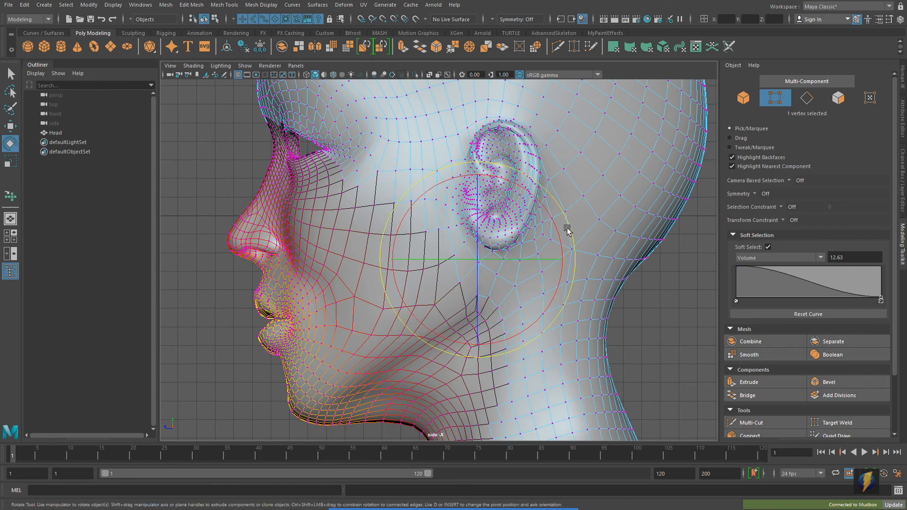
Step: Try rotating the jaw open about its hinge in the side view, and return to the perspective view
scroll(506, 260, "up", 2)
scroll(506, 260, "down", 3)
scroll(507, 260, "down", 2)
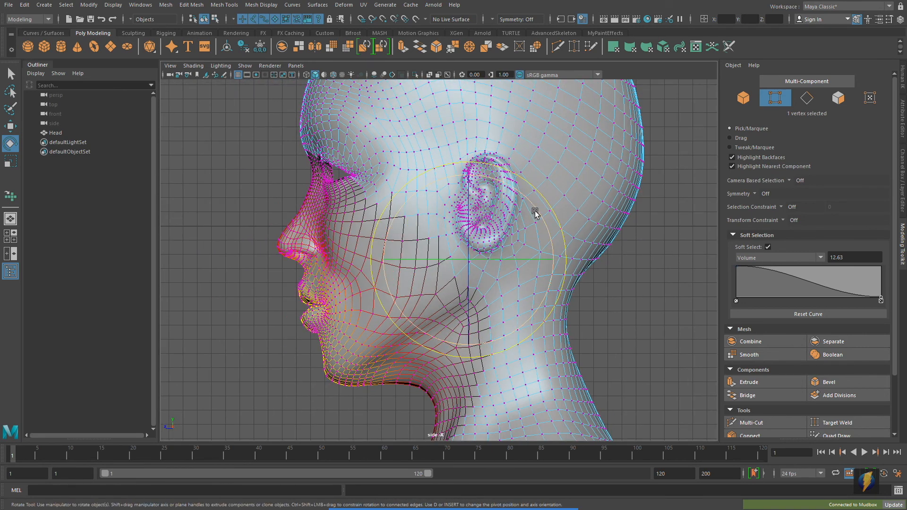
left_click_drag(534, 211, 513, 192)
key("space")
key("space")
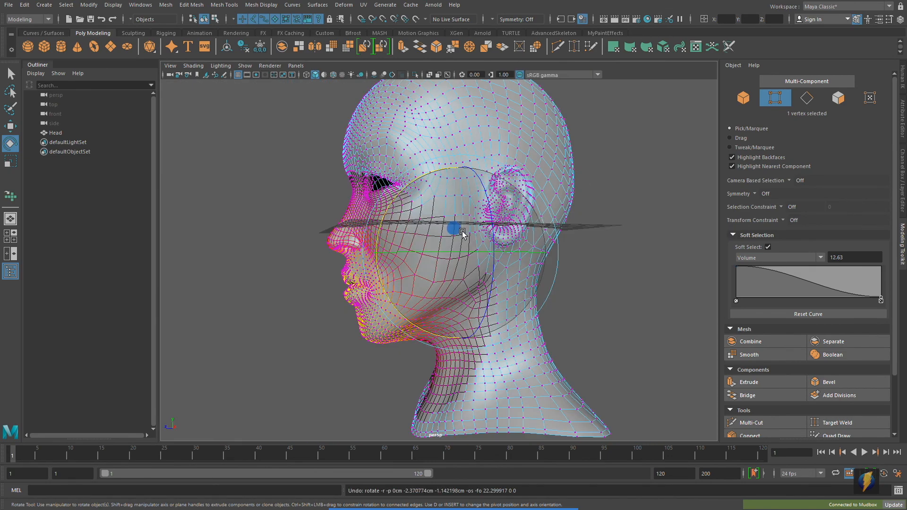
Step: Try opening the jaw in perspective with the Volume falloff, undo the rotation, and examine how the lips are affected
left_click_drag(566, 203, 513, 234, "alt")
right_click_drag(401, 270, 485, 236, "alt")
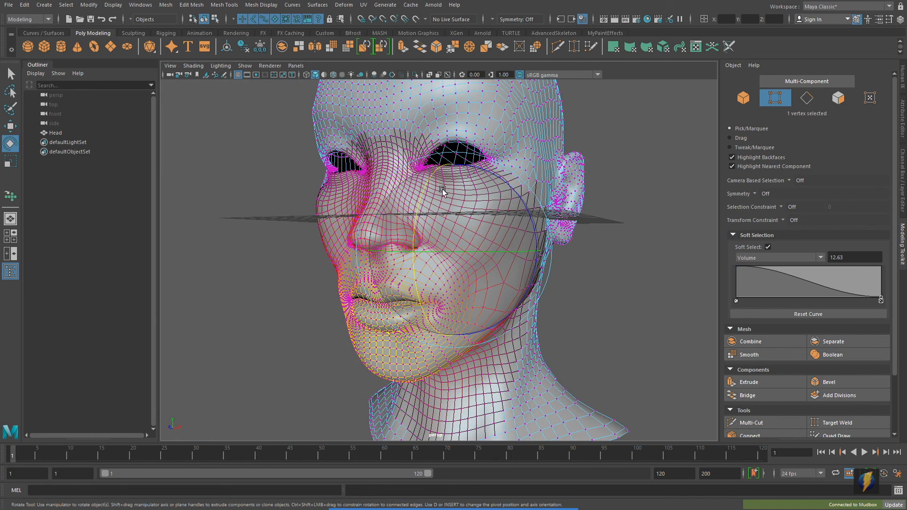
left_click_drag(427, 184, 419, 204)
key("ctrl+z")
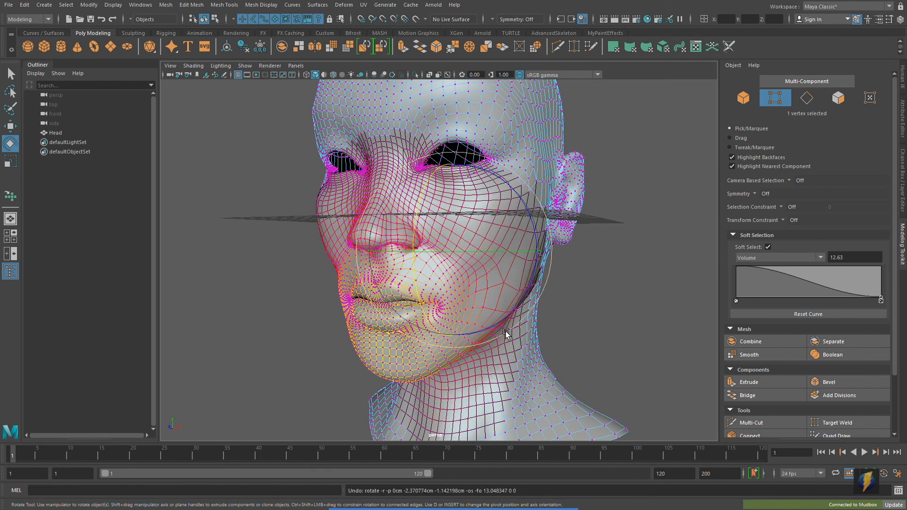
key("ctrl+z")
key("ctrl+z")
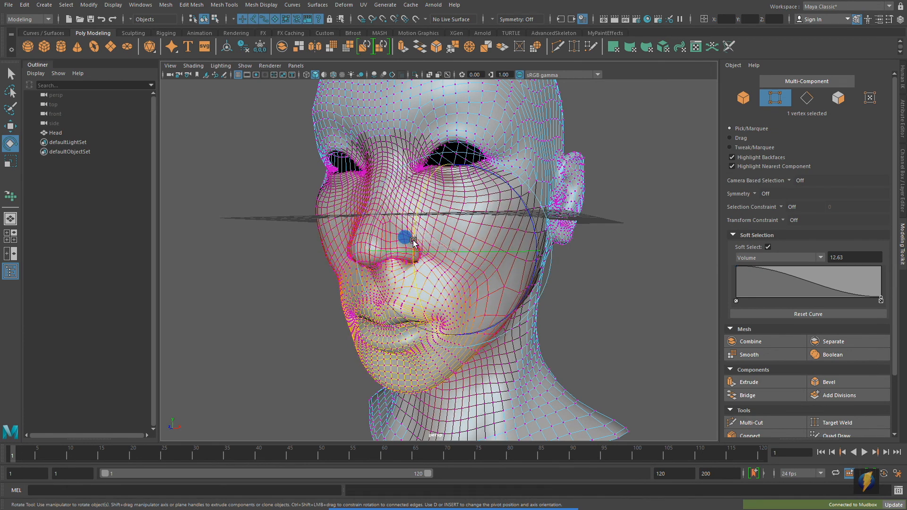
left_click_drag(441, 339, 342, 310, "alt")
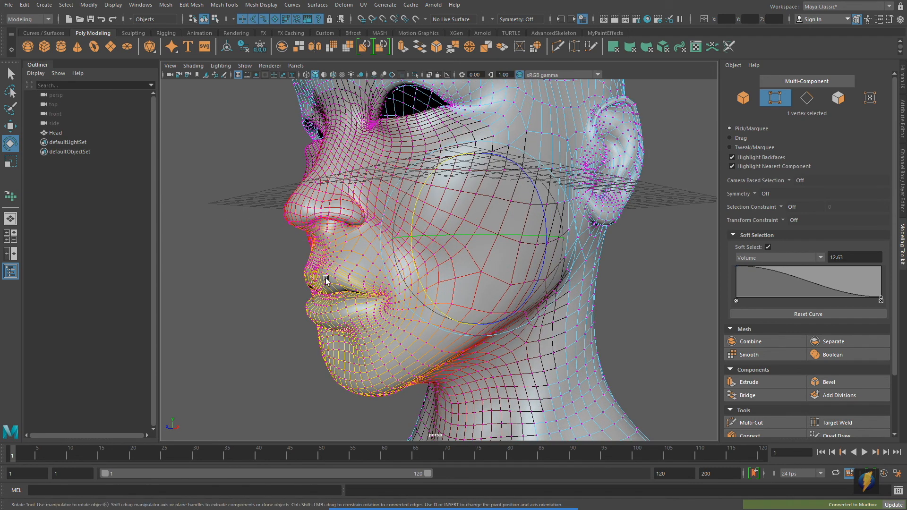
left_click_drag(354, 315, 428, 296, "alt")
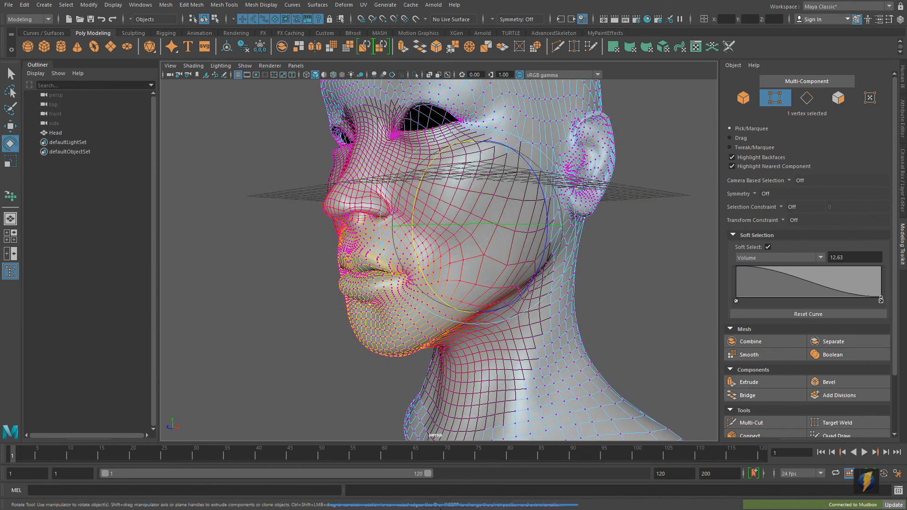
Step: Set the soft selection's falloff mode to Surface and inspect its influence around the upper and lower lips
left_click(552, 409)
mouse_move(603, 324)
left_mouse_down()
mouse_move(724, 258)
mouse_move(736, 263)
left_mouse_up()
left_click(821, 258)
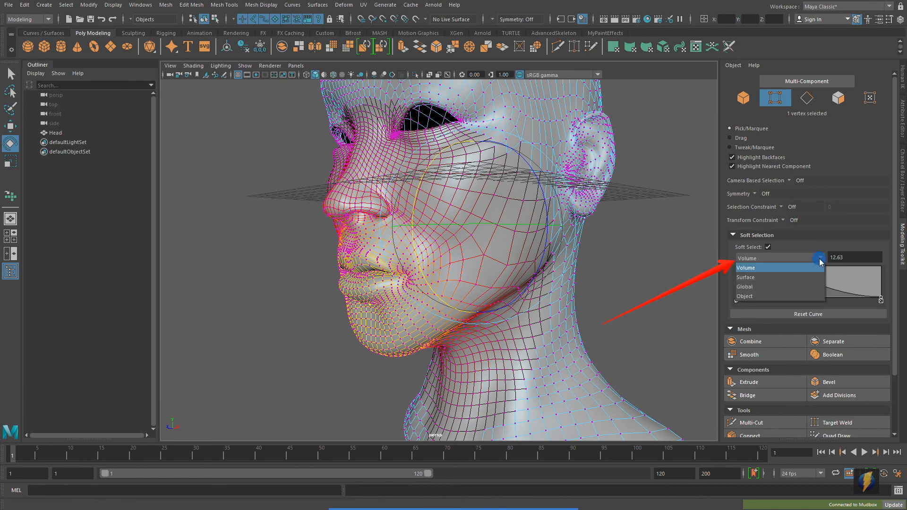
left_click(790, 274)
mouse_move(352, 285)
left_mouse_down("alt")
mouse_move(322, 288)
mouse_move(354, 286)
left_mouse_up("alt")
right_click_drag(364, 287, 444, 293, "alt")
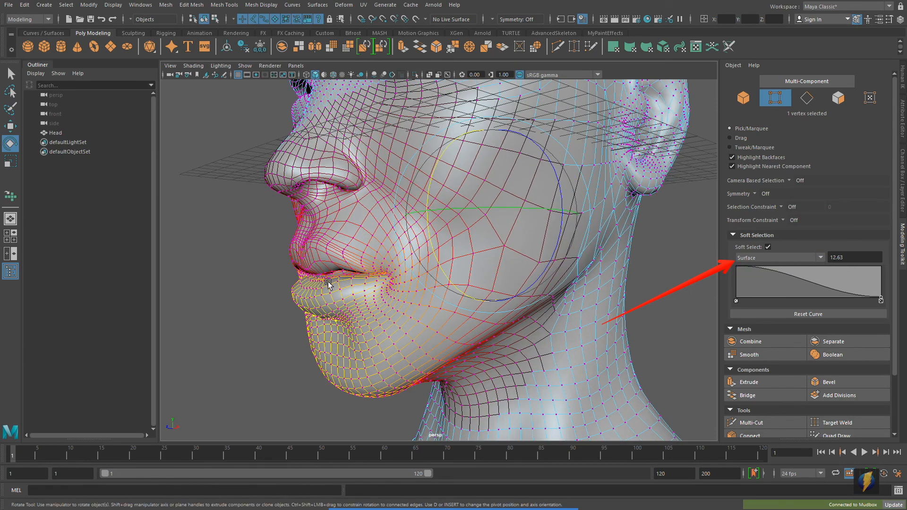
mouse_move(305, 279)
left_mouse_down("alt")
mouse_move(349, 283)
mouse_move(305, 284)
mouse_move(313, 293)
mouse_move(331, 288)
left_mouse_up("alt")
Step: Rotate the soft-selected lower jaw open about its hinge, leave component mode and deselect the head
left_click_drag(409, 198, 451, 208)
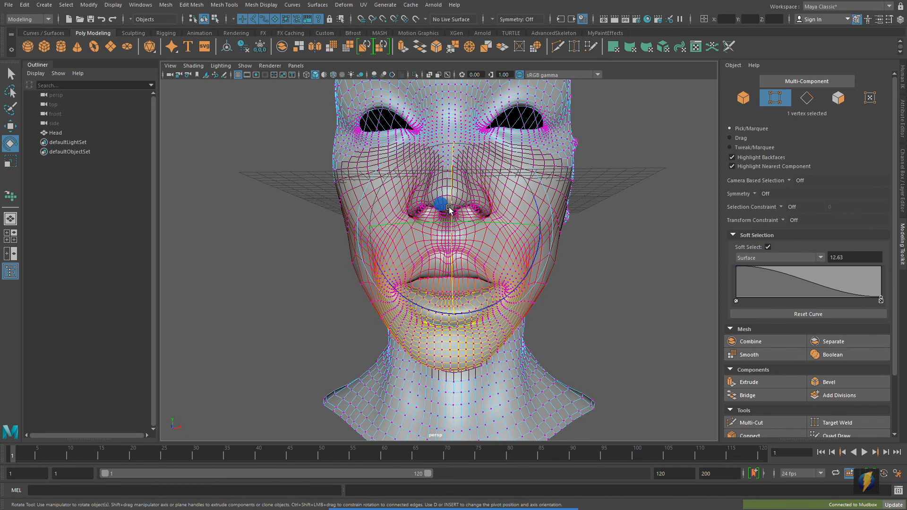
left_click_drag(551, 227, 430, 169, "alt")
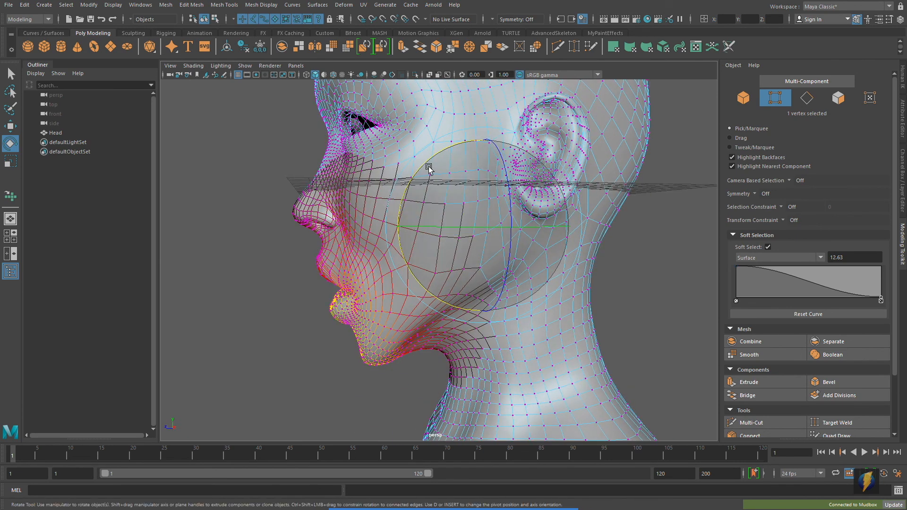
key("F8")
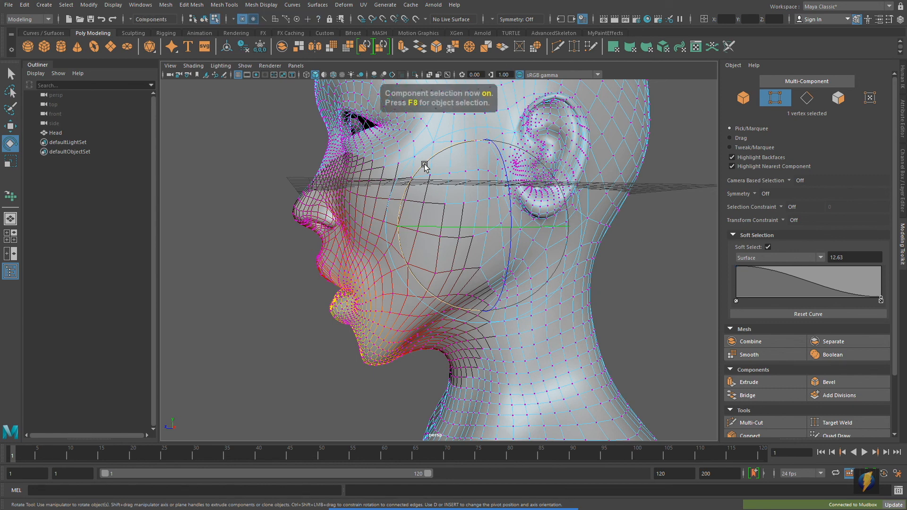
left_click(659, 281)
Step: Select the whole head object and send it to Mudbox, updating the current scene
right_click_drag(626, 285, 465, 279, "alt")
left_click_drag(455, 276, 537, 273, "alt")
right_click_drag(478, 295, 524, 286, "alt")
middle_click_drag(524, 286, 515, 302, "alt")
left_click_drag(503, 299, 511, 303, "alt")
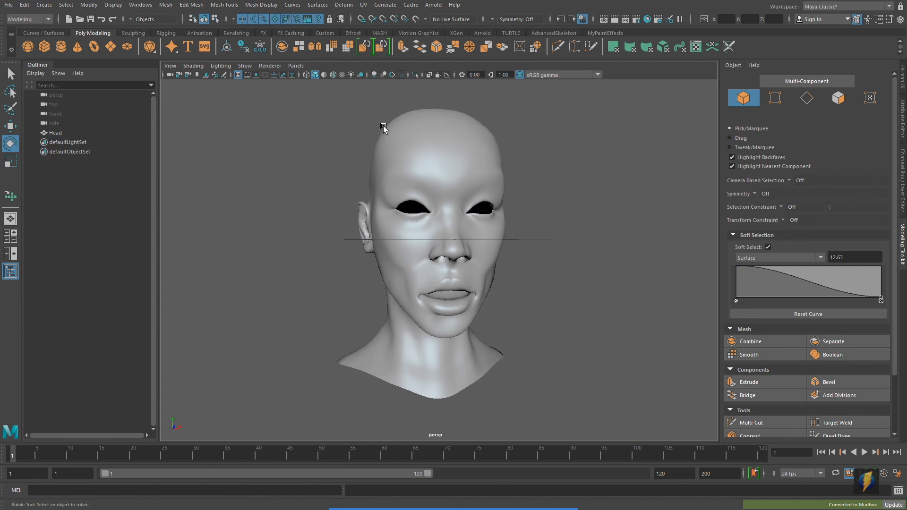
left_click(412, 133)
left_click(8, 6)
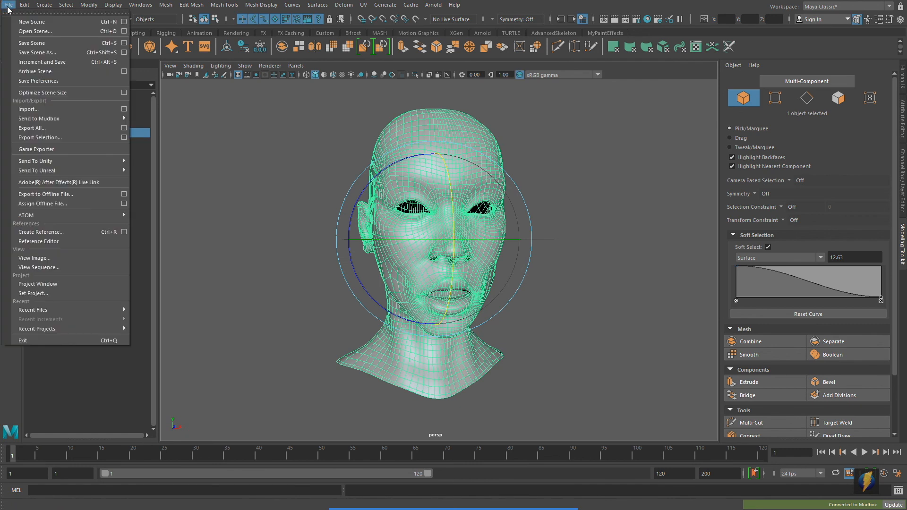
mouse_move(30, 122)
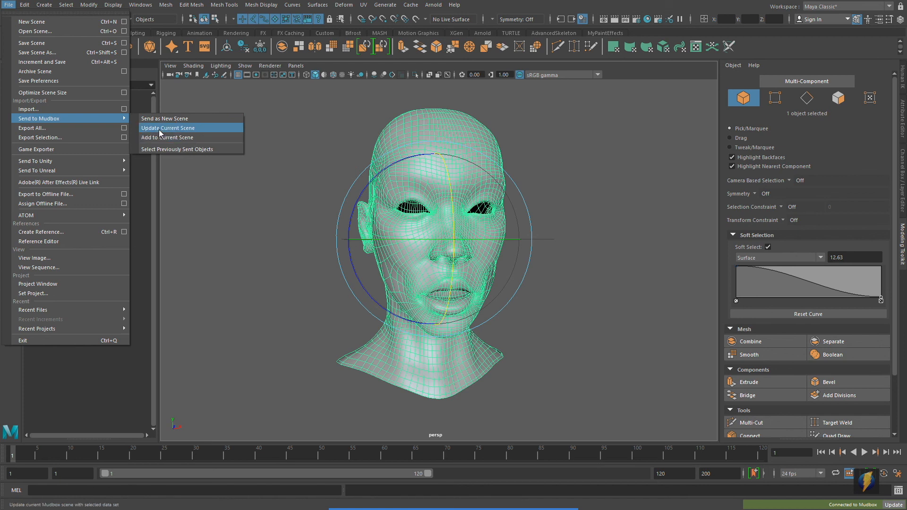
left_click(206, 126)
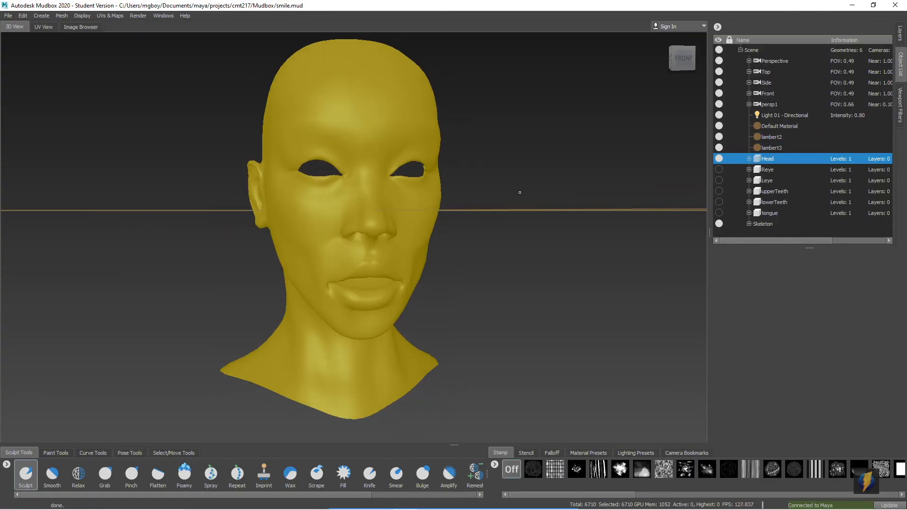
Step: Show the updated head's sculpt layers in Mudbox and deselect everything
left_click(901, 36)
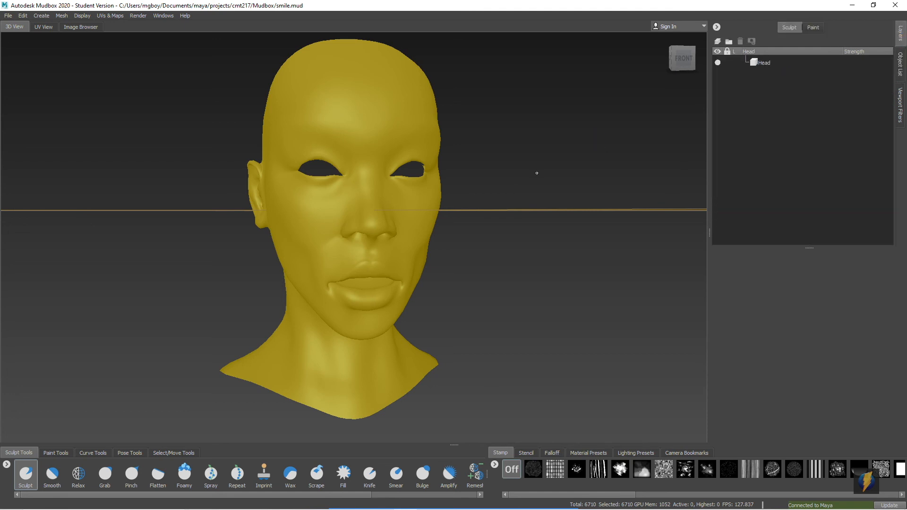
left_click_drag(537, 172, 569, 176, "alt")
middle_click_drag(513, 188, 513, 193, "alt")
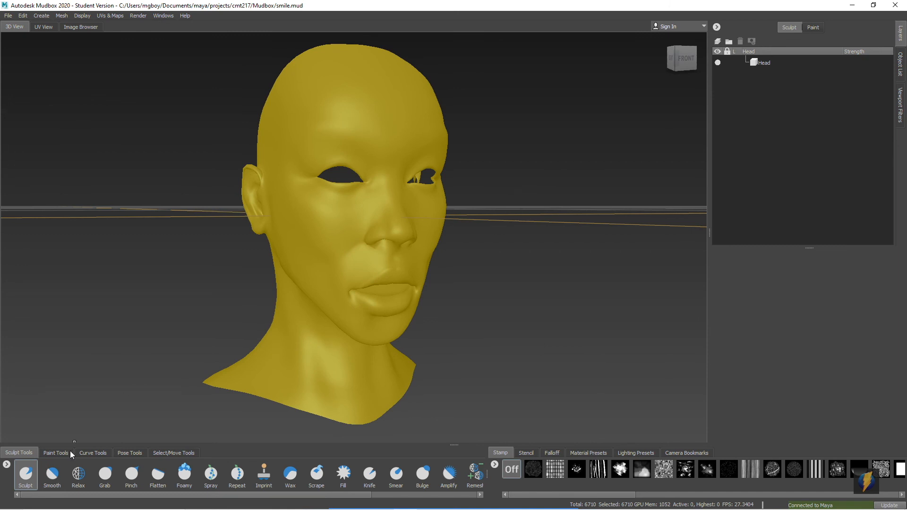
left_click(22, 16)
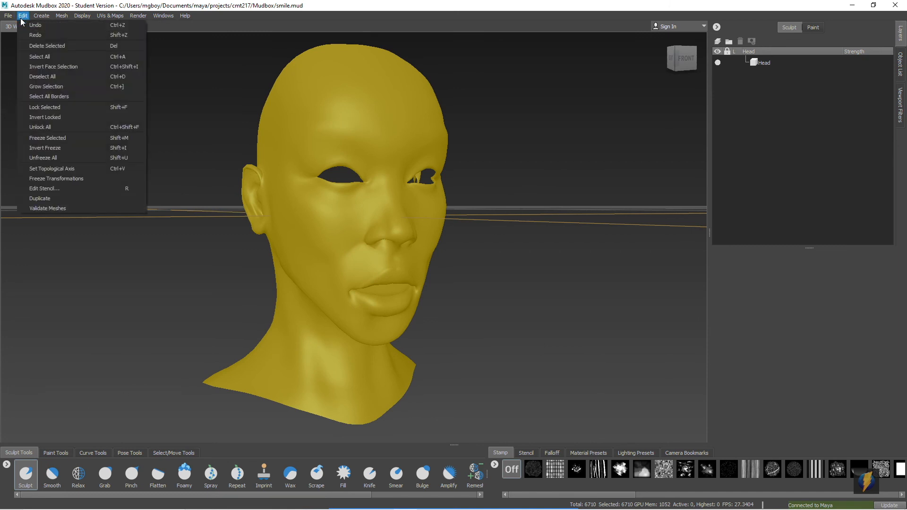
left_click(38, 77)
left_click_drag(494, 215, 486, 217, "alt")
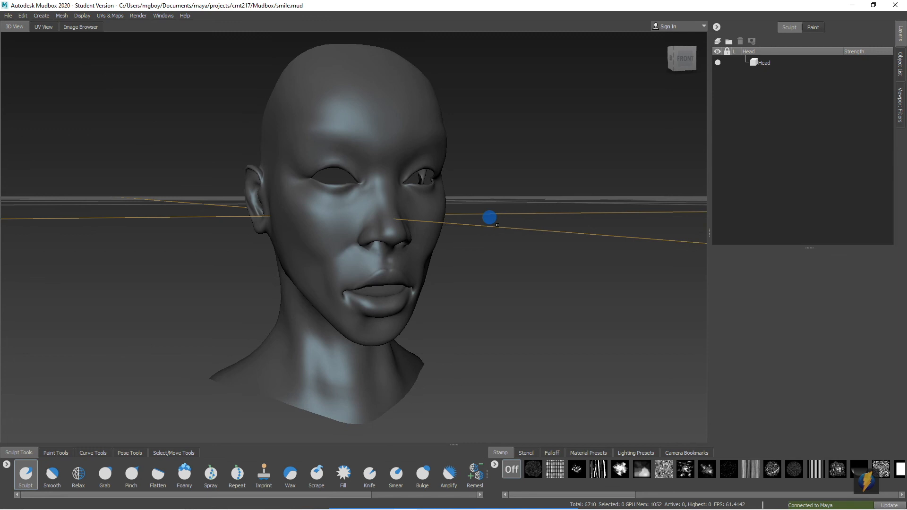
Step: Expand the Head object, select its level_0, and examine its layer list and its shape from several angles
left_click(901, 67)
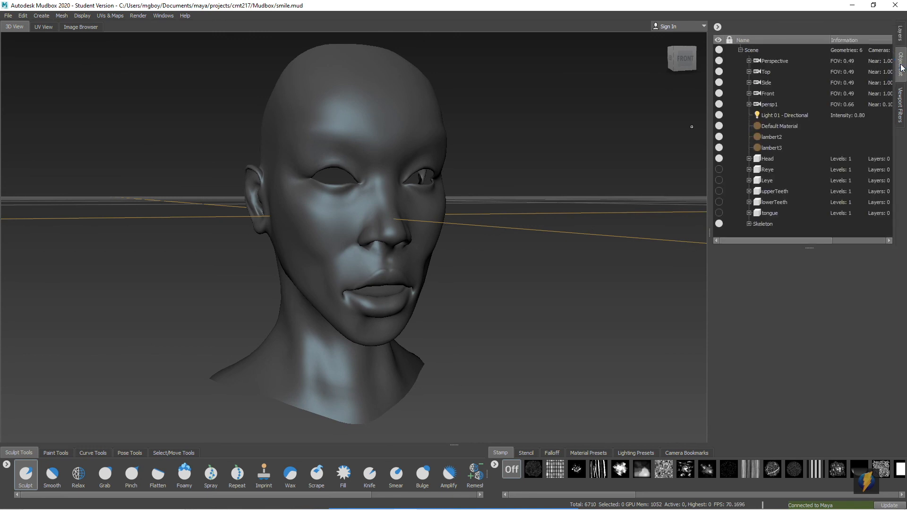
left_click(749, 159)
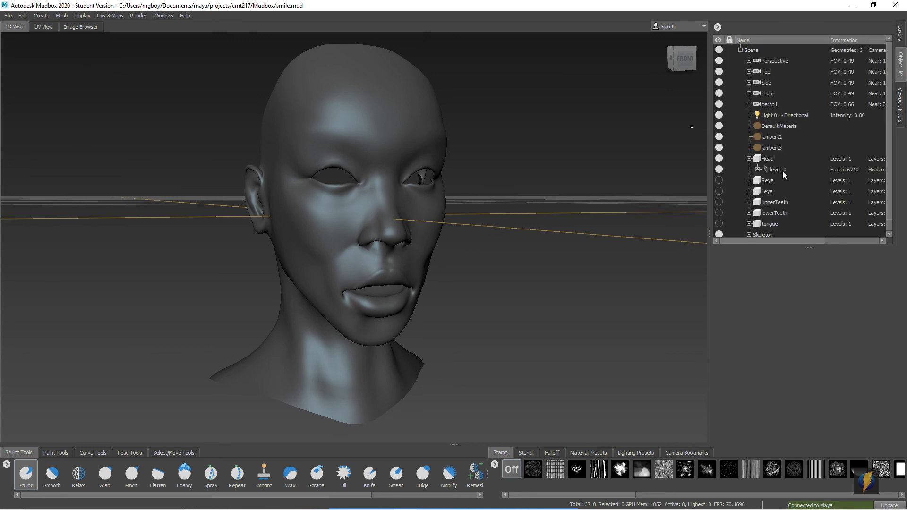
left_click(782, 170)
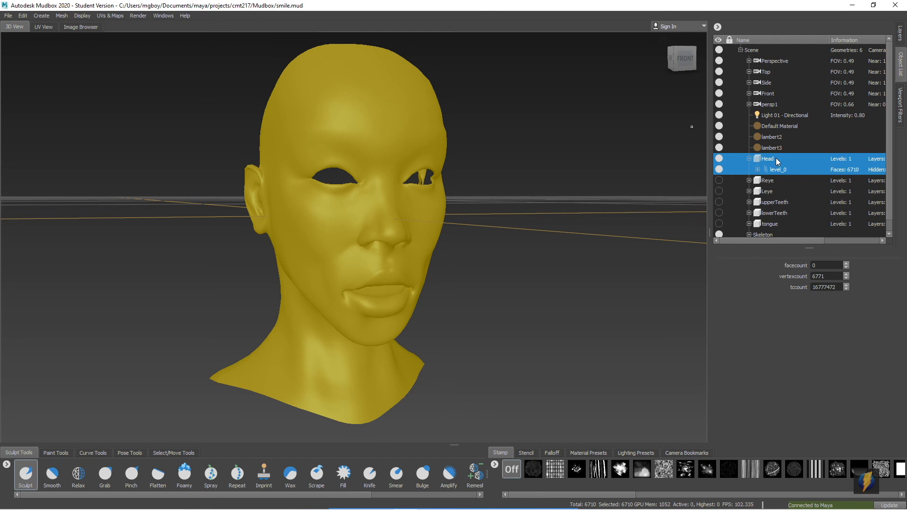
left_click(776, 158)
left_click(787, 169)
left_click(901, 34)
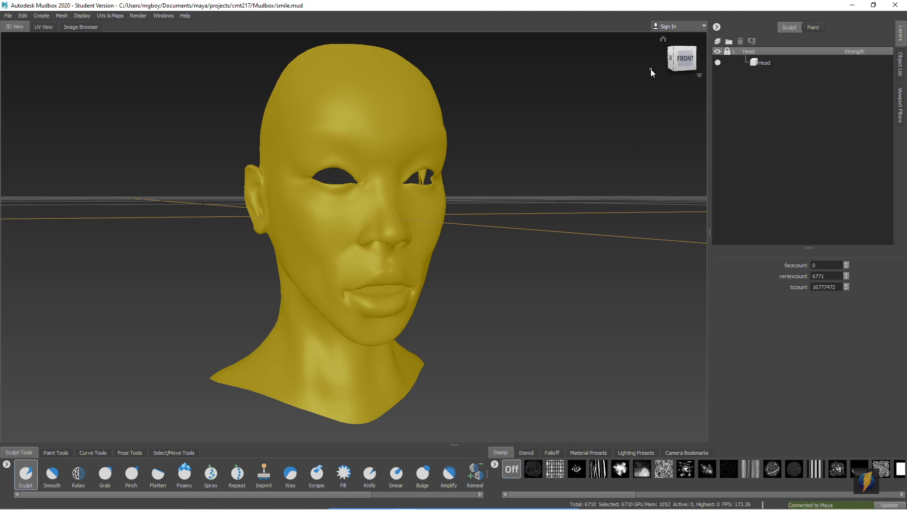
left_click_drag(586, 213, 541, 222, "alt")
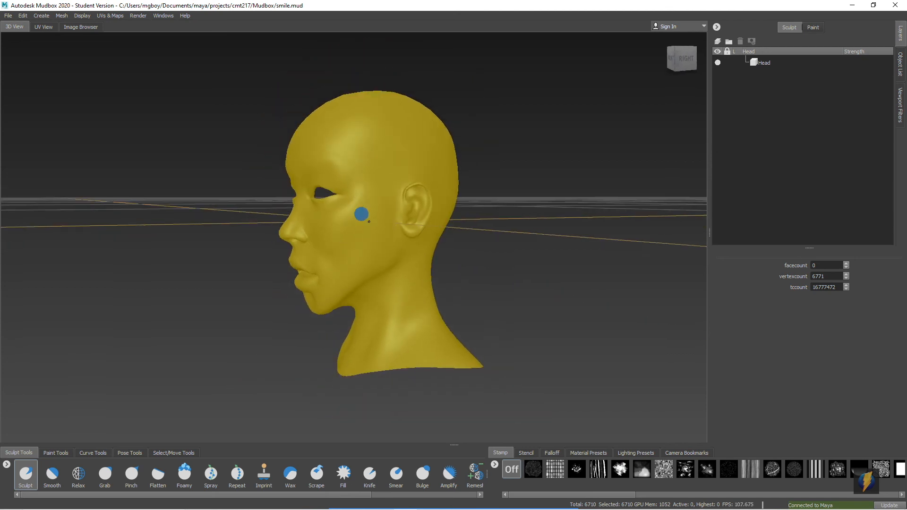
left_click_drag(354, 213, 462, 214, "alt")
right_click_drag(462, 215, 489, 236, "alt")
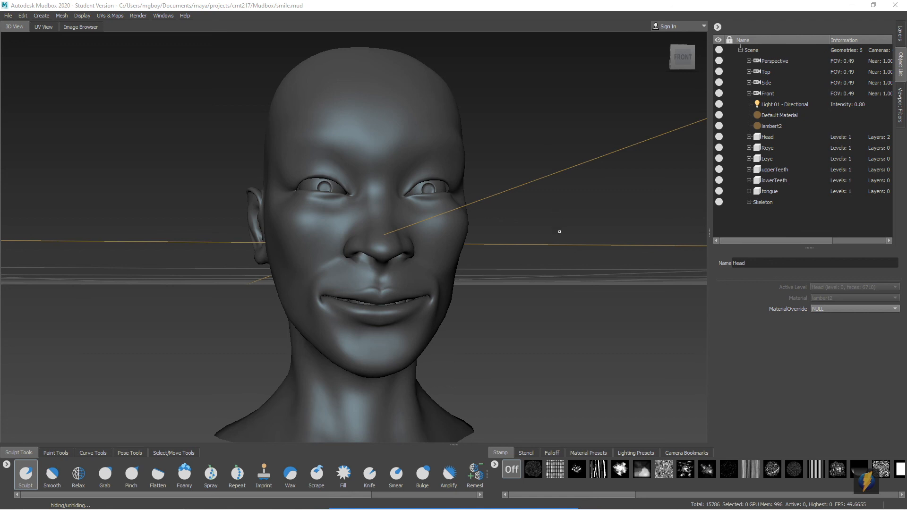
Step: Show the head's sculpt layers in the smile.mud scene
left_click(900, 33)
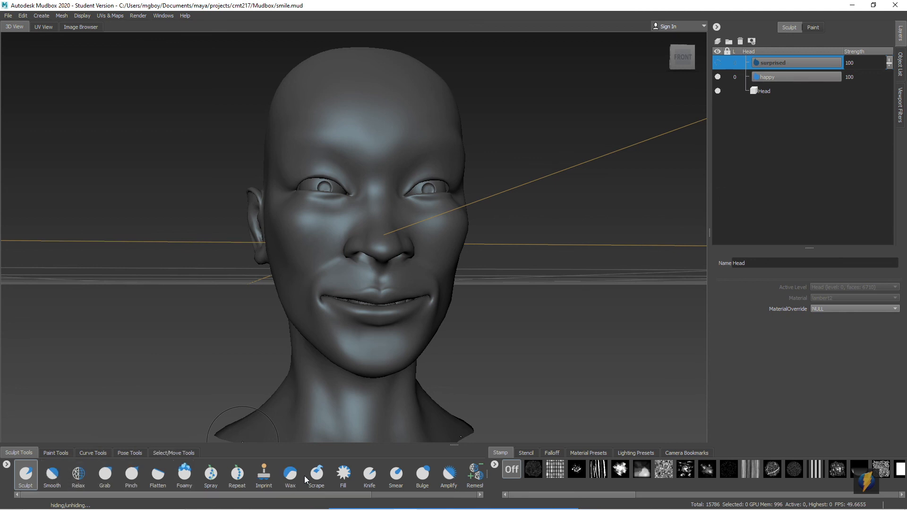
mouse_move(199, 509)
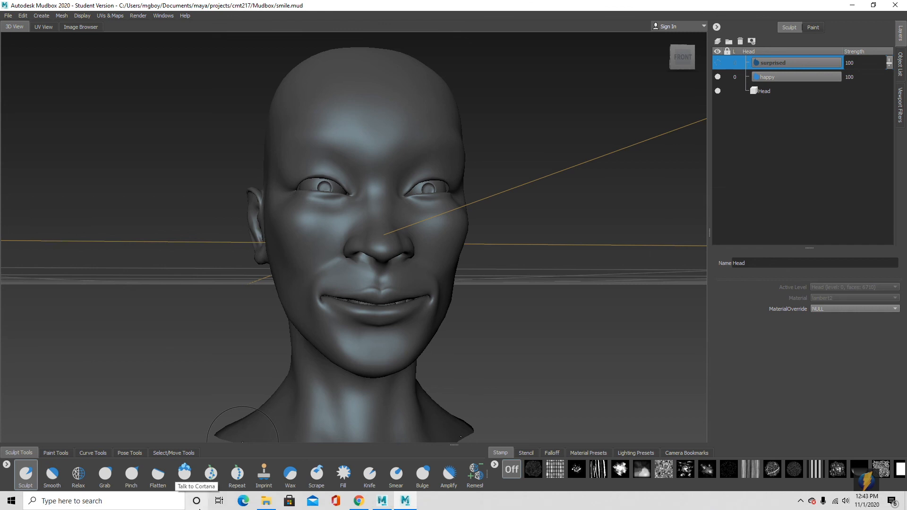